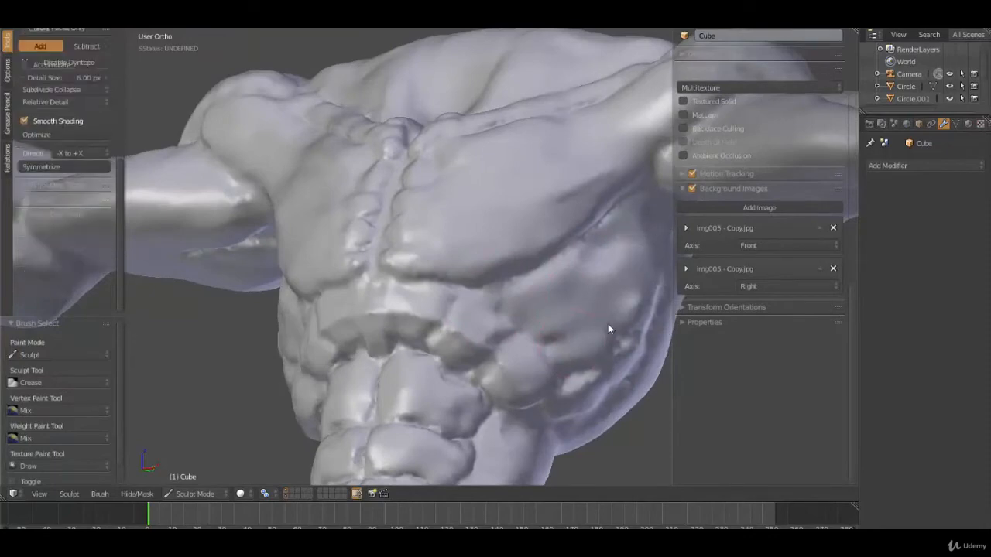
# Step: Build up diagonal rib muscle strips on the side below the chest using Clay Strips at a 56 px radius
pyautogui.moveTo(557, 326); pyautogui.dragTo(595, 271, button='middle')
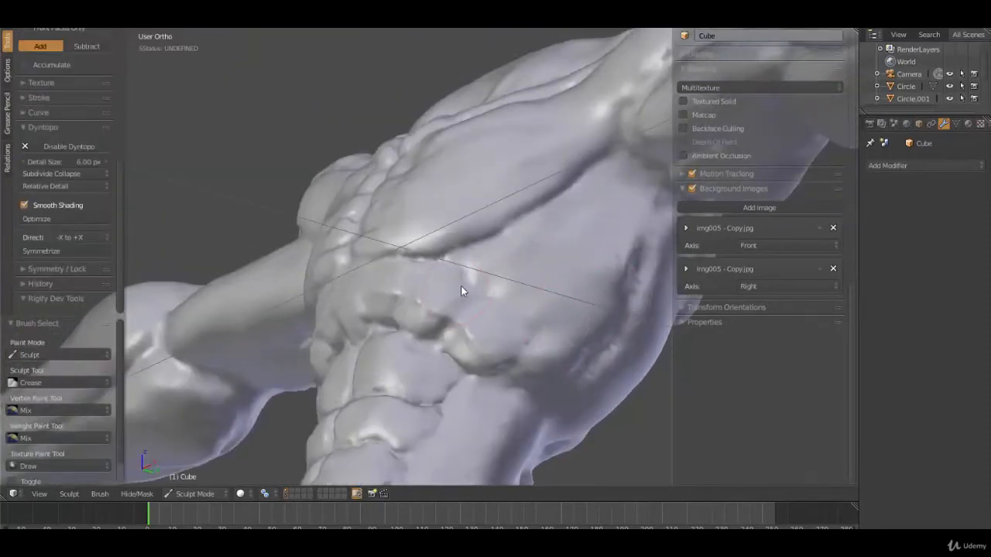
pyautogui.moveTo(531, 336)
pyautogui.mouseDown(button='middle')
pyautogui.moveTo(568, 347)
pyautogui.moveTo(483, 330)
pyautogui.moveTo(482, 342)
pyautogui.moveTo(539, 347)
pyautogui.moveTo(541, 336)
pyautogui.moveTo(295, 160)
pyautogui.mouseUp(button='middle')
pyautogui.scroll(8, 49, 122)
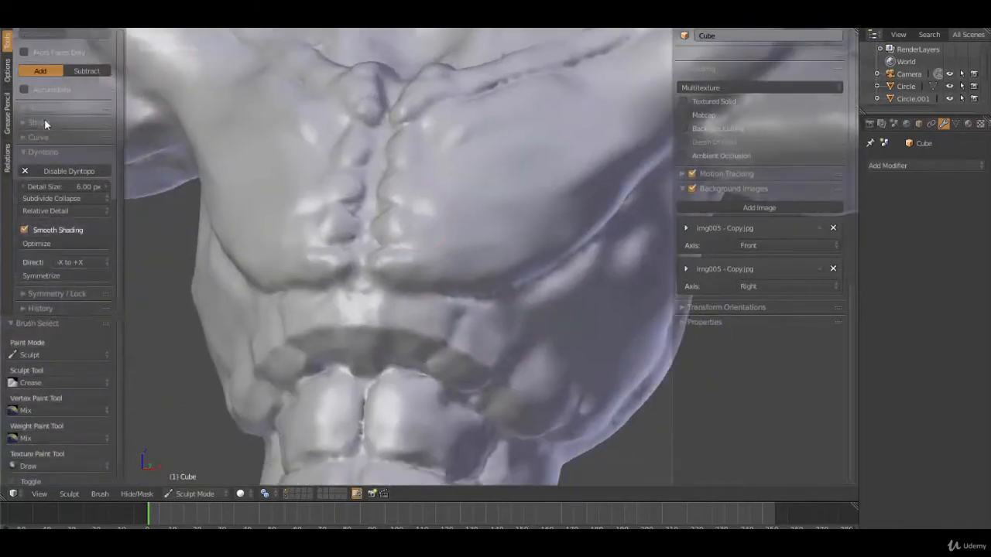
pyautogui.moveTo(515, 359)
pyautogui.mouseDown(button='middle')
pyautogui.moveTo(506, 347)
pyautogui.moveTo(521, 367)
pyautogui.mouseUp(button='middle')
pyautogui.press('f')
pyautogui.click(465, 313)
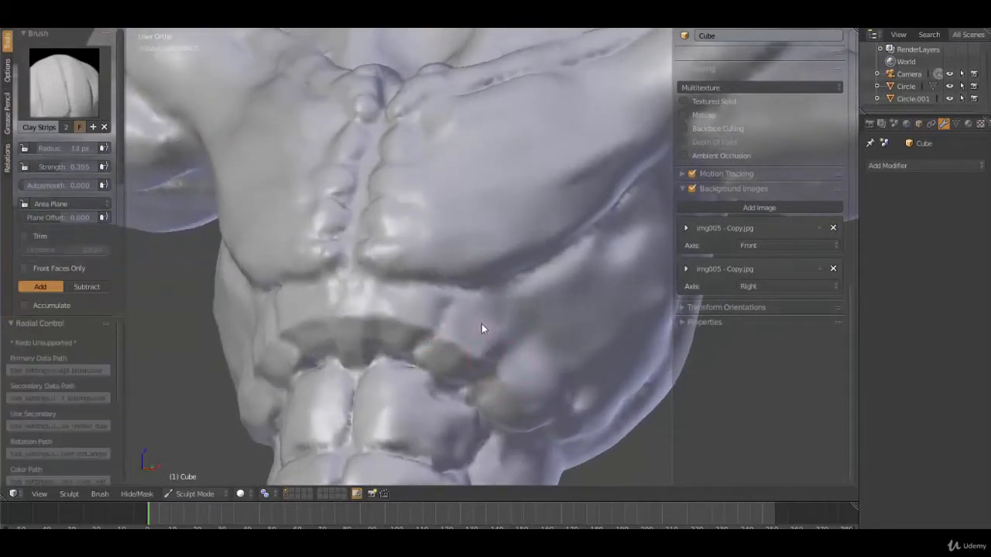
pyautogui.press('f')
pyautogui.click(511, 333)
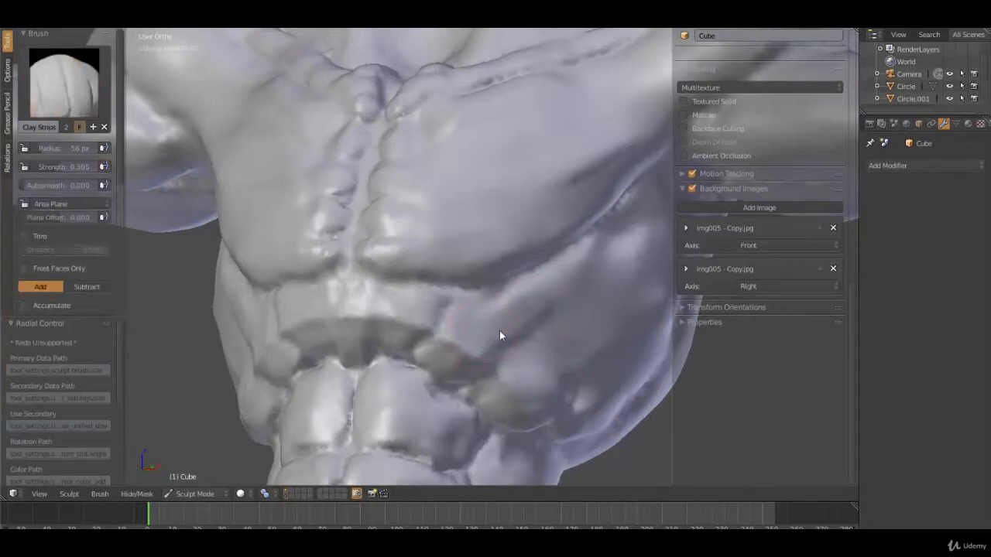
pyautogui.moveTo(477, 336)
pyautogui.mouseDown()
pyautogui.moveTo(528, 312)
pyautogui.moveTo(549, 289)
pyautogui.moveTo(517, 345)
pyautogui.moveTo(517, 375)
pyautogui.moveTo(567, 326)
pyautogui.mouseUp()
pyautogui.moveTo(531, 362); pyautogui.dragTo(566, 340)
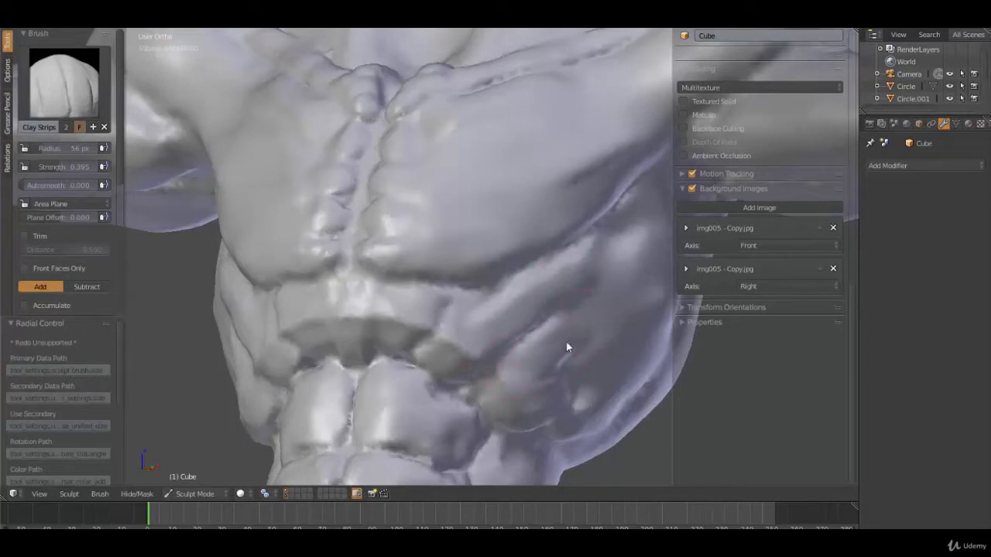
pyautogui.moveTo(567, 369); pyautogui.dragTo(521, 340, button='middle')
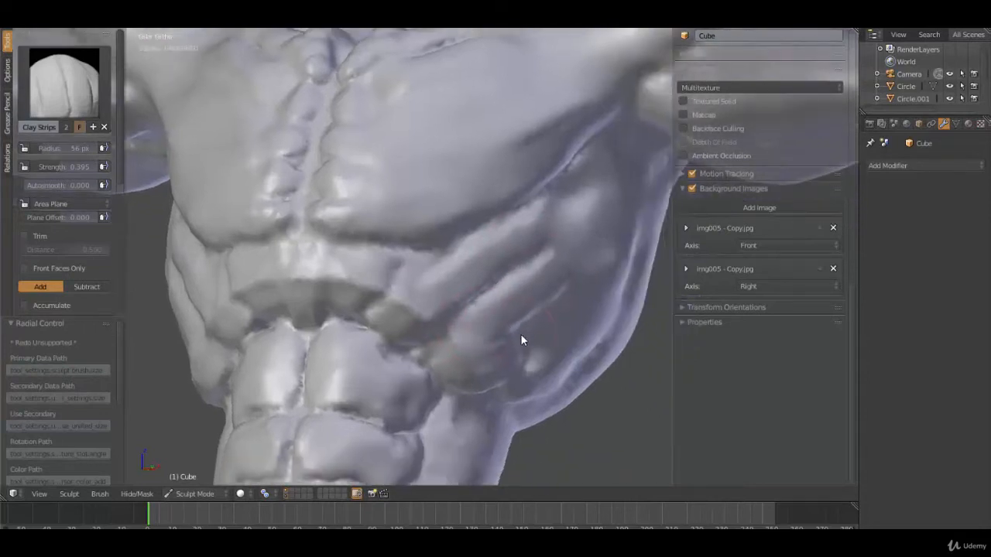
pyautogui.moveTo(518, 354)
pyautogui.mouseDown()
pyautogui.moveTo(566, 325)
pyautogui.moveTo(573, 333)
pyautogui.mouseUp()
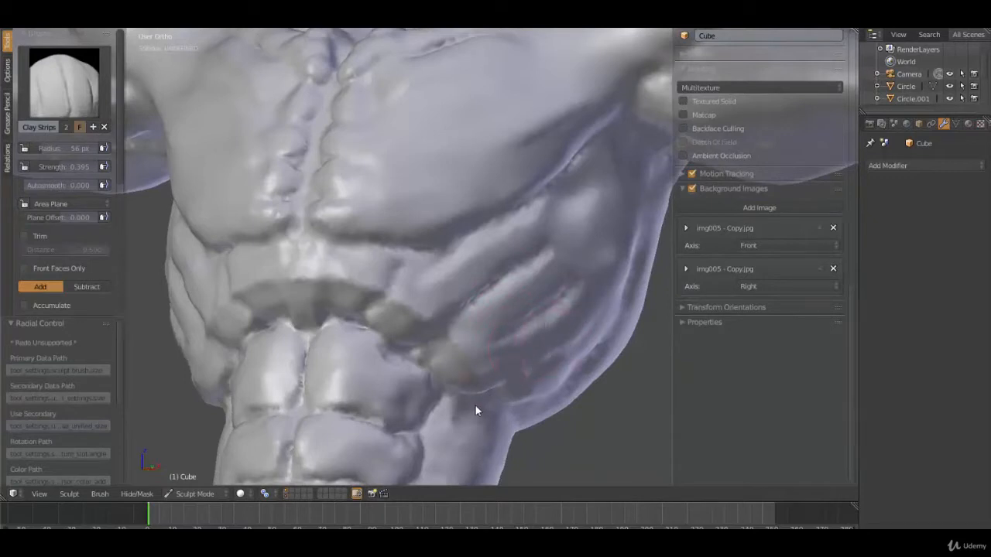
# Step: Add Clay Strips volume to the lowest rib muscles where they meet the side of the upper abs
pyautogui.moveTo(442, 383)
pyautogui.mouseDown(button='middle')
pyautogui.moveTo(413, 387)
pyautogui.moveTo(451, 408)
pyautogui.mouseUp(button='middle')
pyautogui.moveTo(481, 384); pyautogui.dragTo(425, 395)
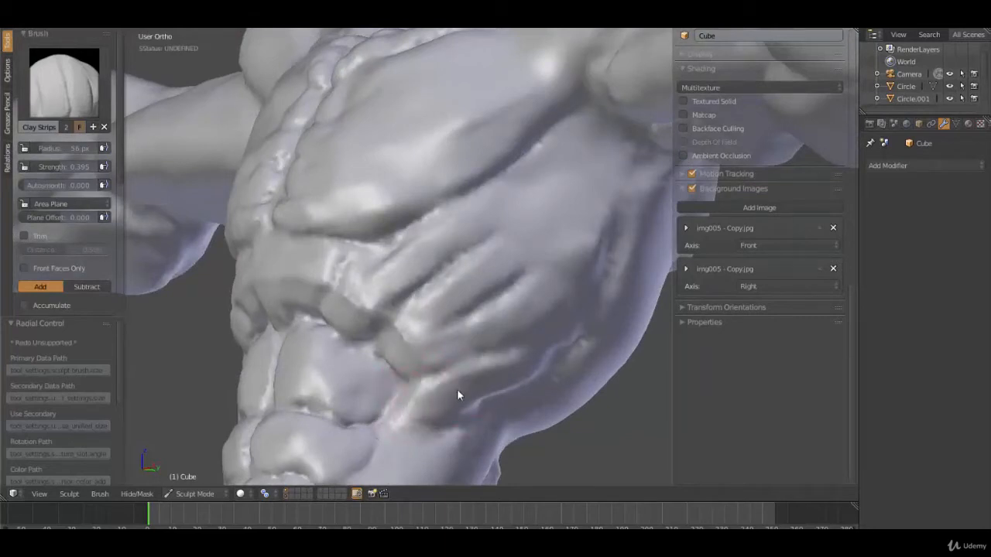
pyautogui.moveTo(456, 388)
pyautogui.mouseDown(button='middle')
pyautogui.moveTo(472, 399)
pyautogui.moveTo(467, 346)
pyautogui.moveTo(456, 336)
pyautogui.mouseUp(button='middle')
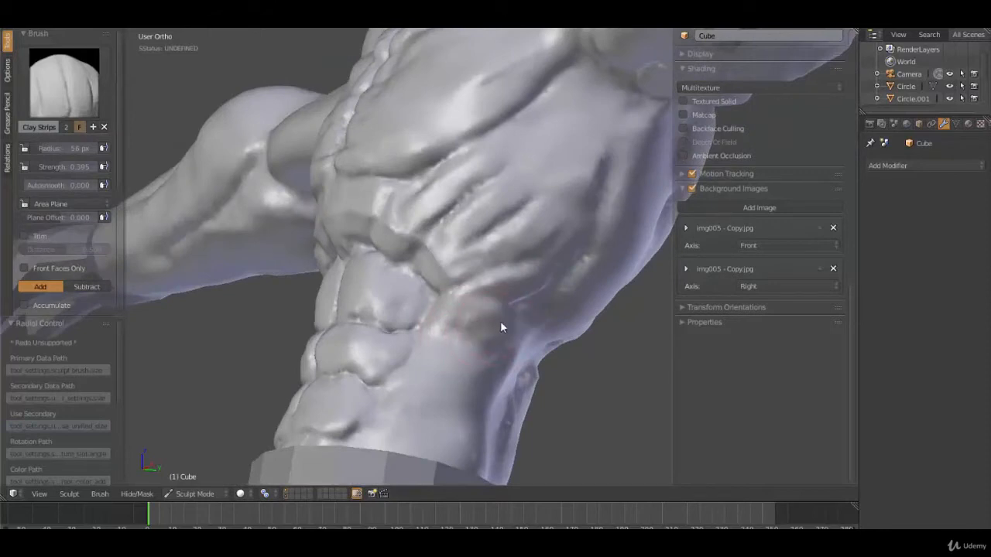
pyautogui.moveTo(469, 308)
pyautogui.mouseDown(button='middle')
pyautogui.moveTo(496, 297)
pyautogui.moveTo(475, 295)
pyautogui.mouseUp(button='middle')
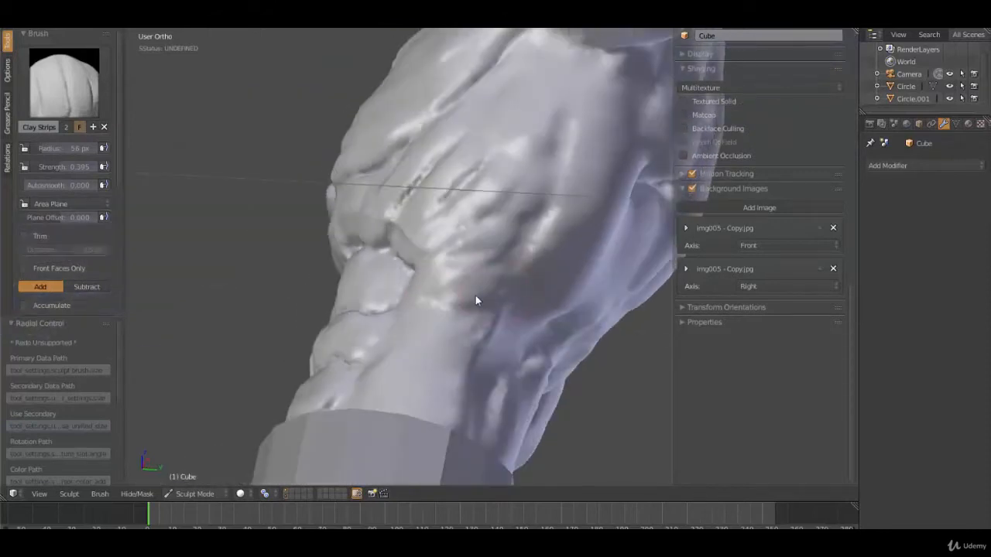
pyautogui.moveTo(429, 265)
pyautogui.mouseDown(button='middle')
pyautogui.moveTo(463, 305)
pyautogui.moveTo(475, 296)
pyautogui.mouseUp(button='middle')
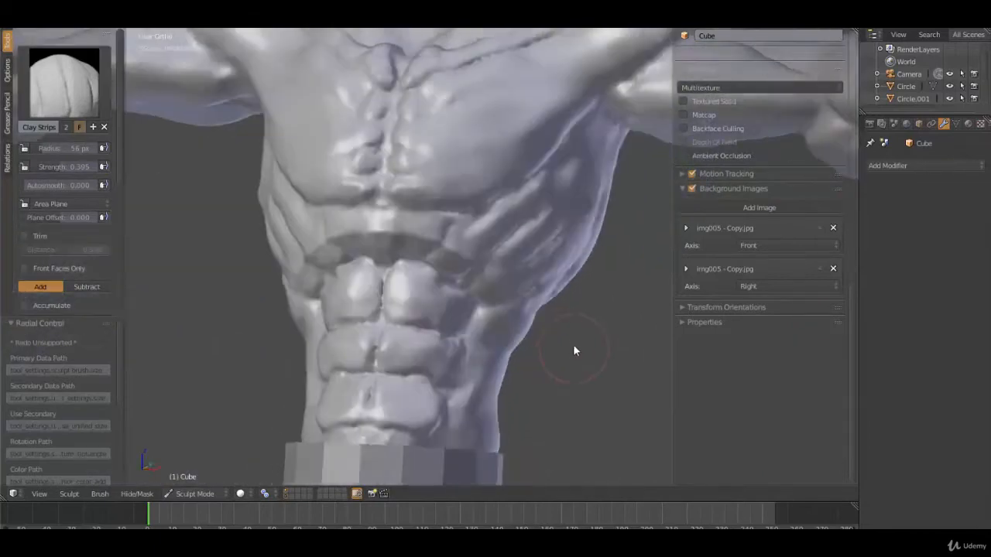
pyautogui.moveTo(573, 349); pyautogui.dragTo(531, 327, button='middle')
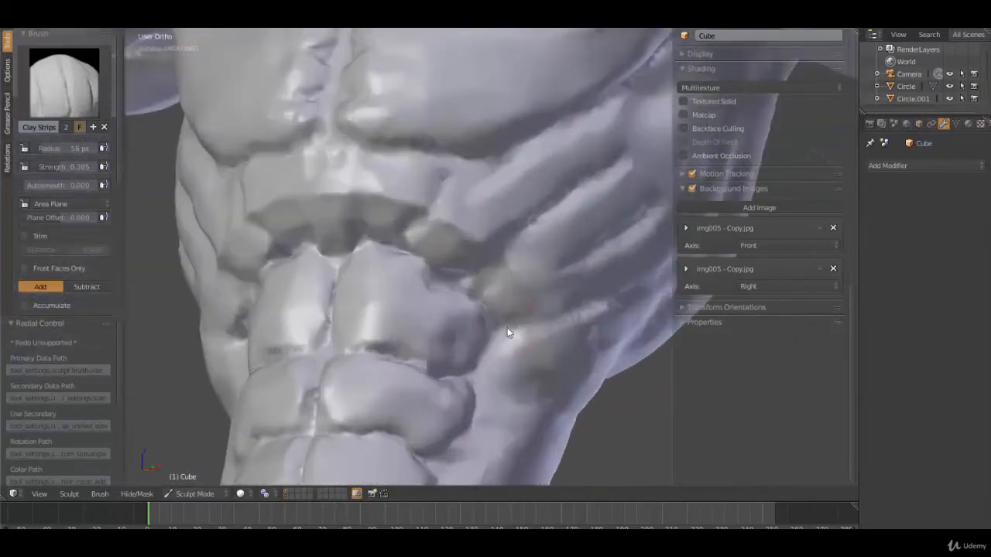
# Step: Build up the oblique muscle on the side of the waist, from the lowest rib down toward the abs
pyautogui.moveTo(507, 327)
pyautogui.mouseDown(button='middle')
pyautogui.moveTo(472, 325)
pyautogui.moveTo(524, 358)
pyautogui.moveTo(538, 298)
pyautogui.moveTo(490, 294)
pyautogui.moveTo(531, 309)
pyautogui.moveTo(570, 279)
pyautogui.moveTo(507, 245)
pyautogui.mouseUp(button='middle')
pyautogui.moveTo(532, 226)
pyautogui.mouseDown()
pyautogui.moveTo(531, 214)
pyautogui.moveTo(493, 224)
pyautogui.moveTo(364, 301)
pyautogui.mouseUp()
pyautogui.moveTo(364, 302)
pyautogui.mouseDown(button='middle')
pyautogui.moveTo(393, 327)
pyautogui.moveTo(436, 327)
pyautogui.moveTo(490, 271)
pyautogui.mouseUp(button='middle')
pyautogui.moveTo(435, 283)
pyautogui.mouseDown()
pyautogui.moveTo(408, 325)
pyautogui.moveTo(414, 315)
pyautogui.mouseUp()
pyautogui.moveTo(472, 268); pyautogui.dragTo(476, 247, button='middle')
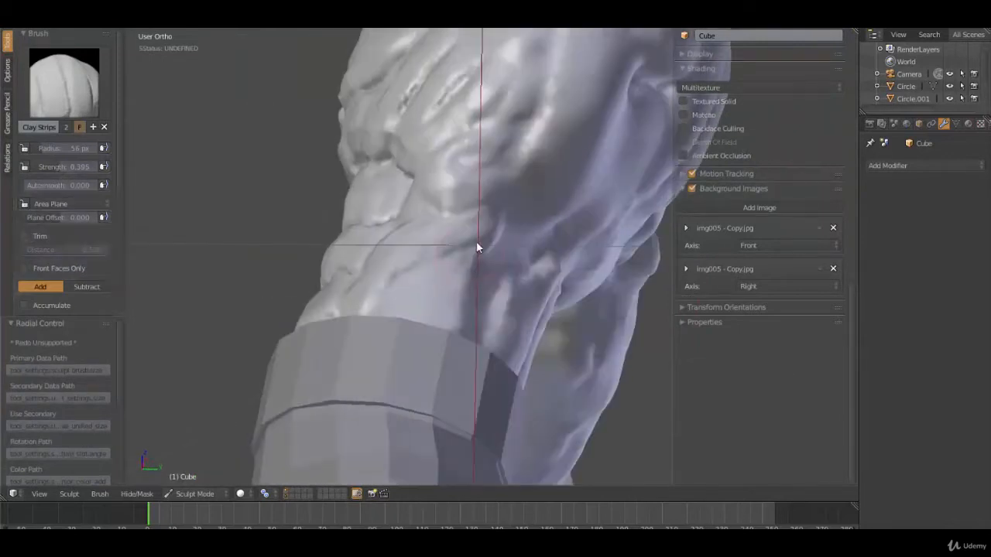
pyautogui.moveTo(469, 246)
pyautogui.mouseDown()
pyautogui.moveTo(462, 298)
pyautogui.moveTo(454, 268)
pyautogui.moveTo(430, 267)
pyautogui.moveTo(387, 303)
pyautogui.moveTo(404, 308)
pyautogui.mouseUp()
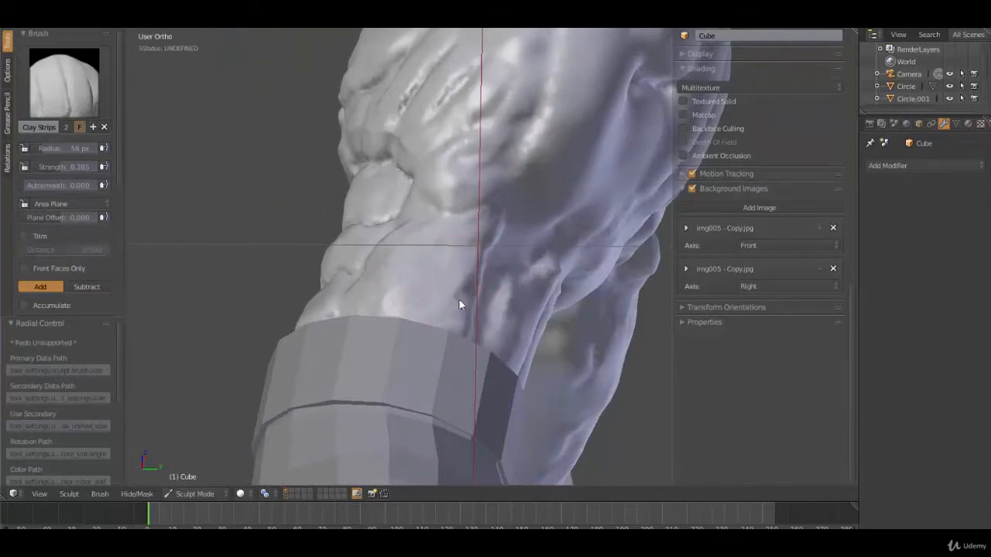
# Step: Smooth the spine groove on the lower back and build up clay where it meets the upper back
pyautogui.moveTo(459, 299)
pyautogui.mouseDown(button='middle')
pyautogui.moveTo(392, 292)
pyautogui.moveTo(420, 298)
pyautogui.moveTo(404, 291)
pyautogui.mouseUp(button='middle')
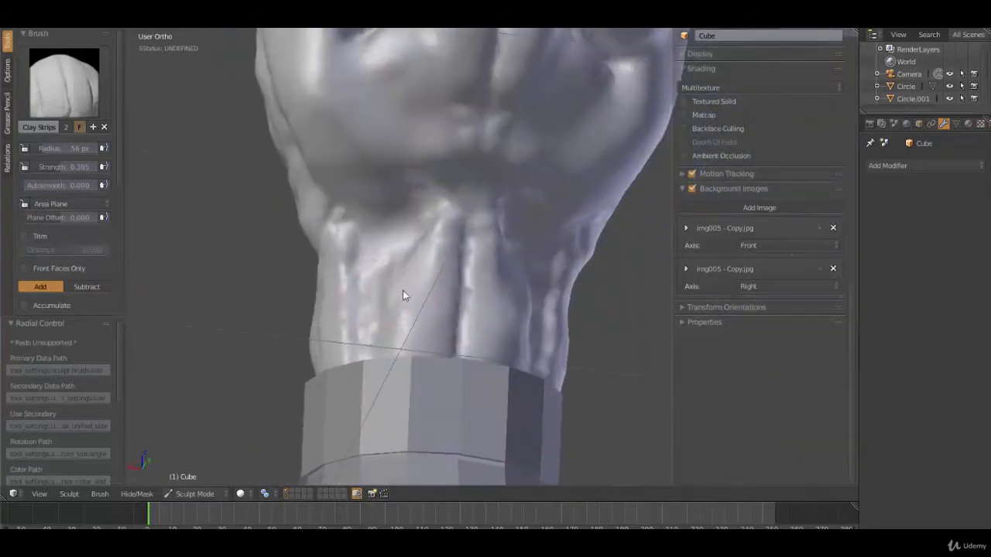
pyautogui.scroll(-3, 405, 166)
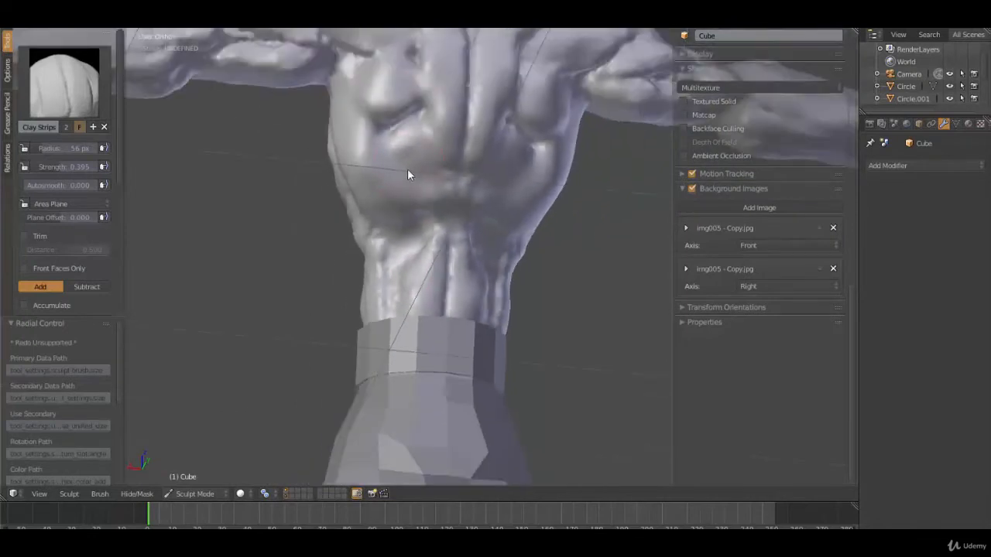
pyautogui.moveTo(407, 168); pyautogui.dragTo(397, 158, button='middle')
pyautogui.scroll(2, 397, 158)
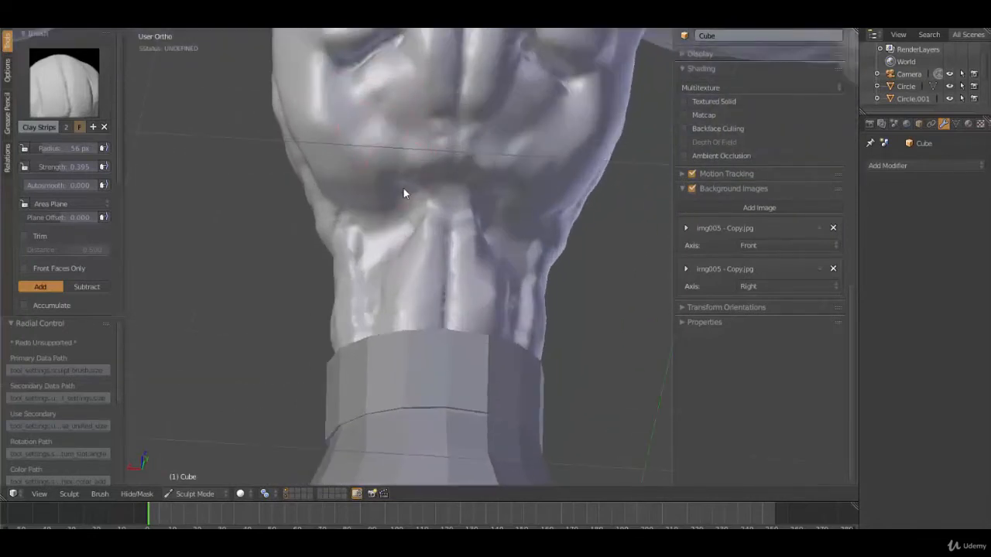
pyautogui.press('s')
pyautogui.keyDown('shift'); pyautogui.moveTo(439, 280); pyautogui.dragTo(437, 305); pyautogui.keyUp('shift')
pyautogui.moveTo(400, 182)
pyautogui.mouseDown()
pyautogui.moveTo(439, 302)
pyautogui.moveTo(422, 209)
pyautogui.moveTo(434, 230)
pyautogui.mouseUp()
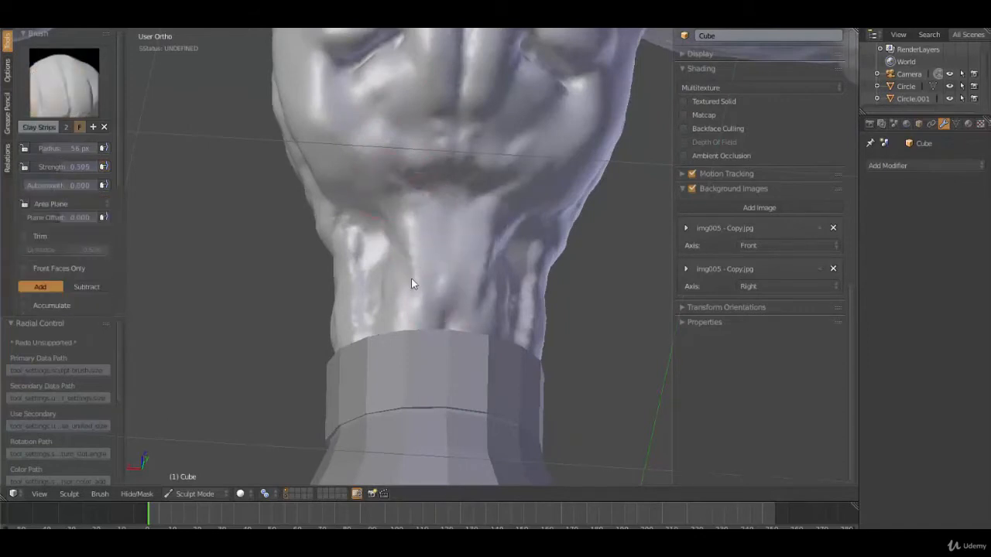
# Step: Smooth the muscle forms on the lower back beside the spine and toward the flank
pyautogui.moveTo(411, 278)
pyautogui.mouseDown(button='middle')
pyautogui.moveTo(414, 298)
pyautogui.moveTo(387, 300)
pyautogui.moveTo(394, 258)
pyautogui.mouseUp(button='middle')
pyautogui.scroll(-1, 394, 257)
pyautogui.moveTo(422, 210)
pyautogui.keyDown('shift'); pyautogui.mouseDown()
pyautogui.moveTo(429, 202)
pyautogui.moveTo(403, 203)
pyautogui.mouseUp(); pyautogui.keyUp('shift')
pyautogui.moveTo(403, 203); pyautogui.dragTo(443, 229, button='middle')
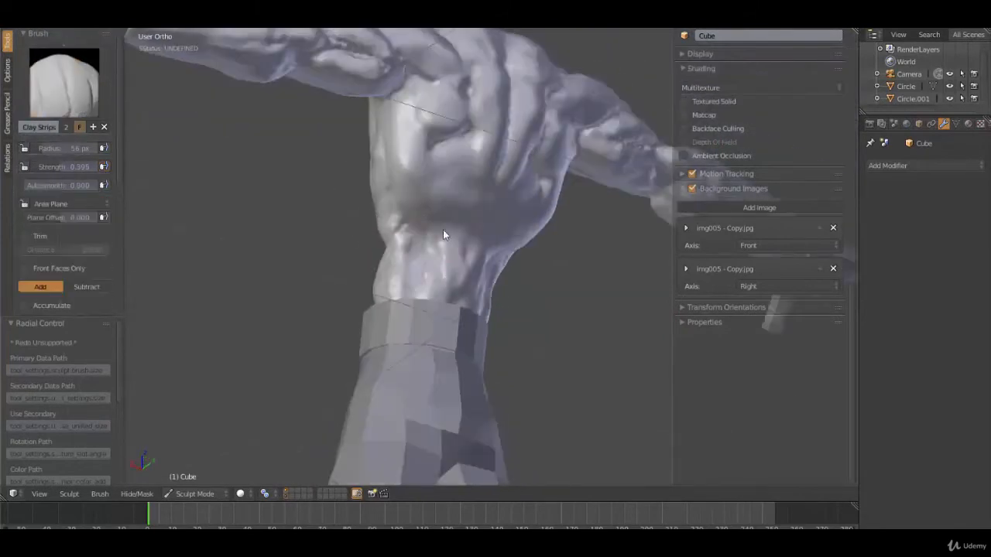
pyautogui.scroll(3, 433, 233)
pyautogui.keyDown('shift'); pyautogui.moveTo(393, 243); pyautogui.dragTo(389, 262); pyautogui.keyUp('shift')
pyautogui.moveTo(390, 257)
pyautogui.keyDown('shift'); pyautogui.mouseDown()
pyautogui.moveTo(390, 236)
pyautogui.moveTo(411, 294)
pyautogui.moveTo(398, 287)
pyautogui.moveTo(411, 248)
pyautogui.mouseUp(); pyautogui.keyUp('shift')
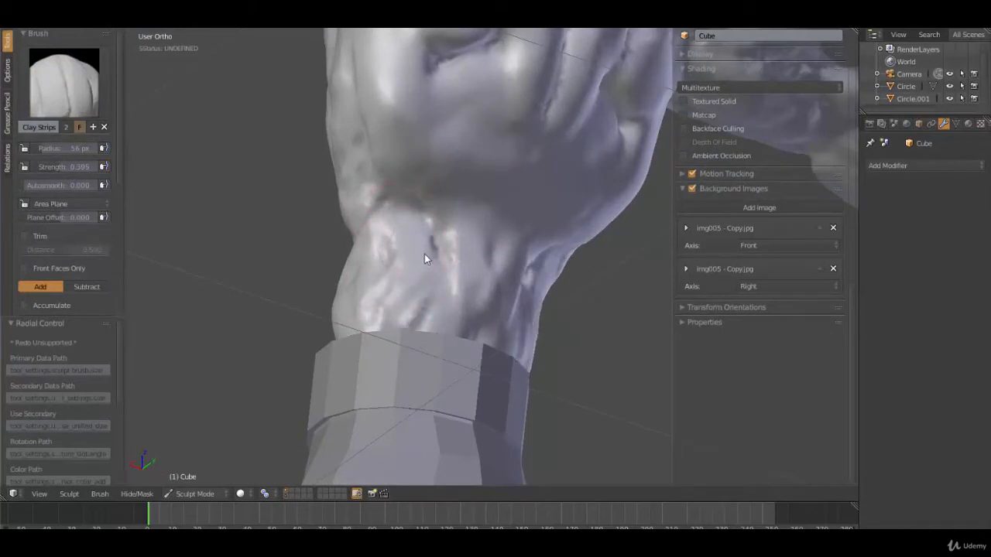
# Step: Carve a groove between the lower-back muscle and the flank using the Crease brush
pyautogui.moveTo(411, 287); pyautogui.dragTo(402, 288, button='middle')
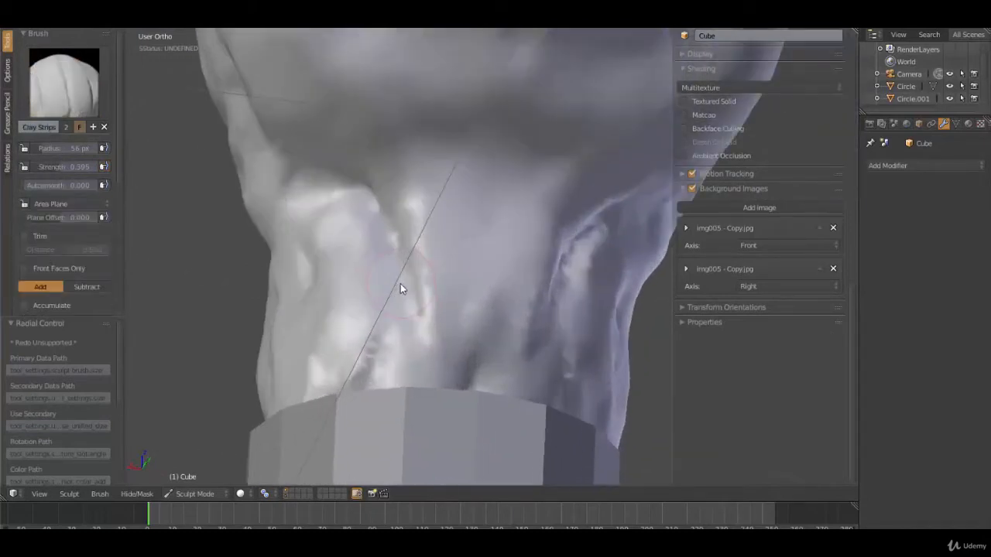
pyautogui.moveTo(355, 248); pyautogui.dragTo(364, 265, button='middle')
pyautogui.hotkey('shift', 'c')
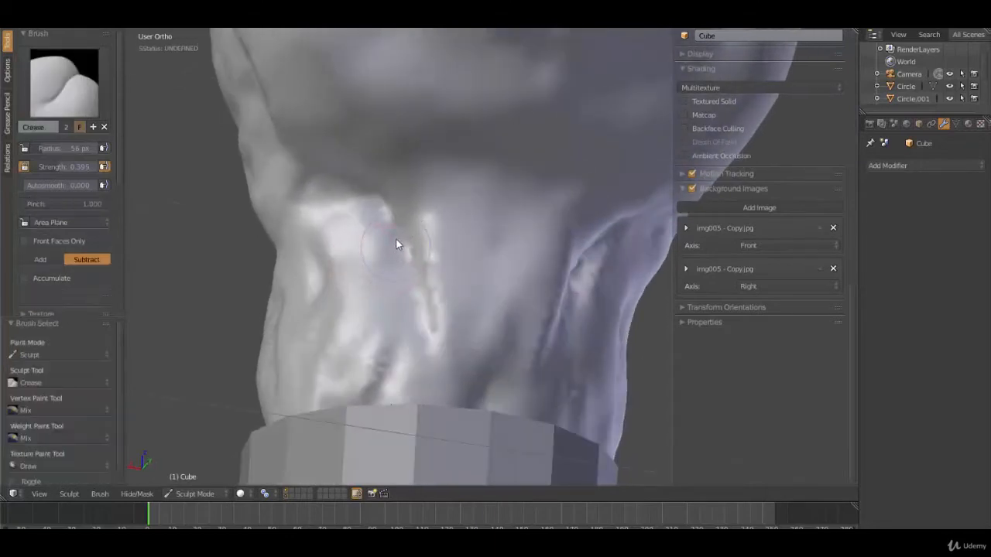
pyautogui.moveTo(390, 271)
pyautogui.mouseDown()
pyautogui.moveTo(405, 358)
pyautogui.moveTo(405, 256)
pyautogui.moveTo(394, 353)
pyautogui.moveTo(392, 297)
pyautogui.moveTo(405, 267)
pyautogui.mouseUp()
pyautogui.moveTo(368, 244)
pyautogui.mouseDown(button='middle')
pyautogui.moveTo(373, 258)
pyautogui.moveTo(425, 289)
pyautogui.moveTo(410, 333)
pyautogui.mouseUp(button='middle')
pyautogui.scroll(-3, 372, 259)
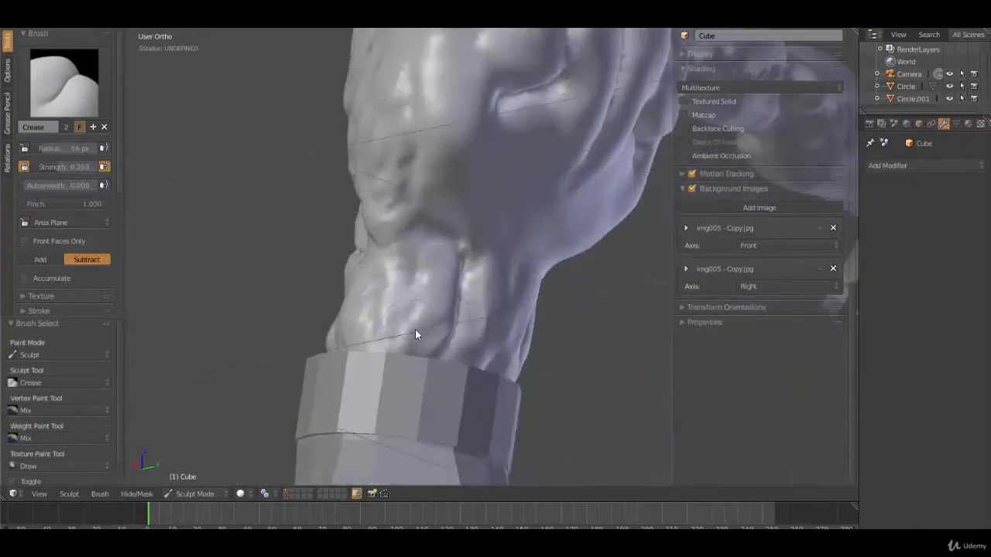
# Step: Switch back to the Clay Strips brush and smooth out the bumps on the flank beside the lower-back groove
pyautogui.press('c')
pyautogui.click(65, 82)
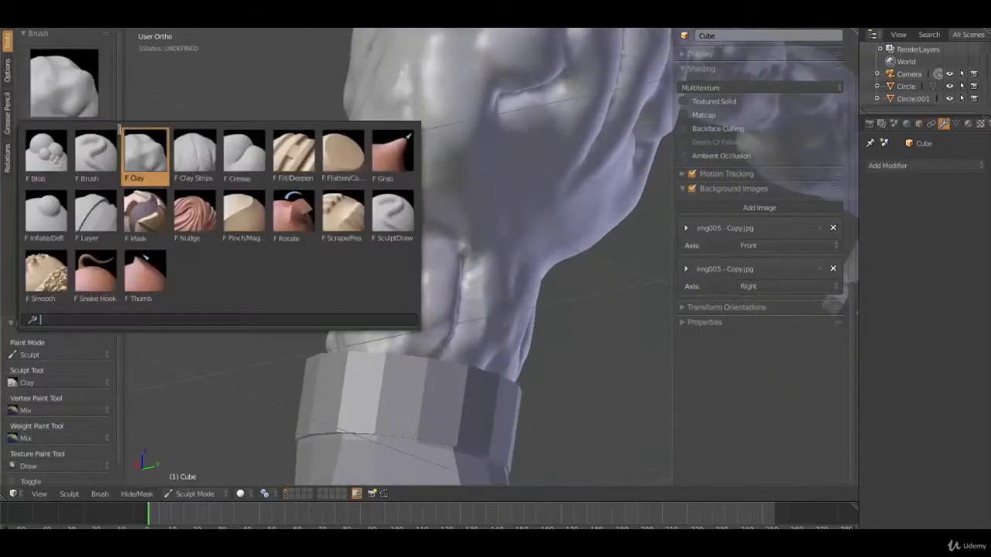
pyautogui.click(179, 155)
pyautogui.scroll(3, 380, 238)
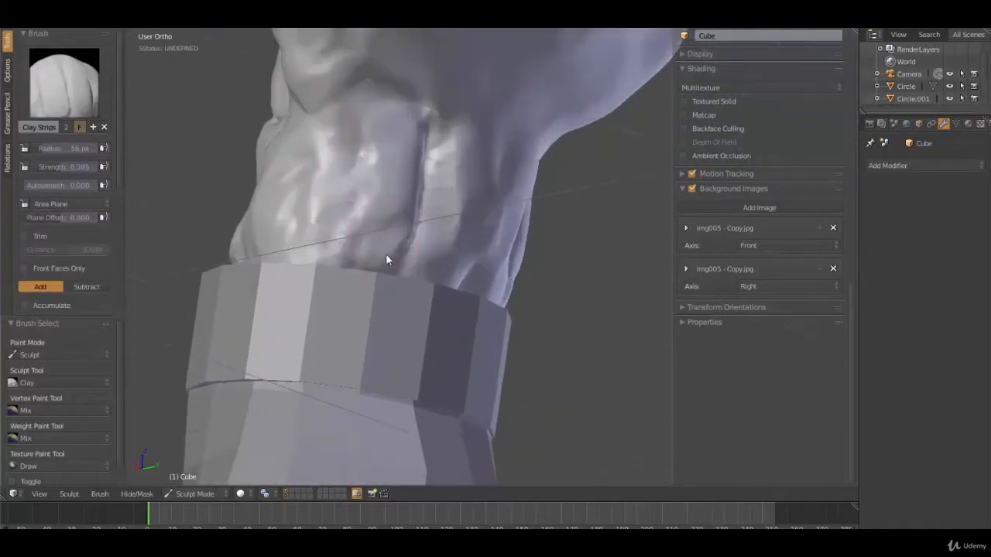
pyautogui.moveTo(385, 260)
pyautogui.keyDown('shift'); pyautogui.mouseDown()
pyautogui.moveTo(366, 248)
pyautogui.moveTo(398, 206)
pyautogui.moveTo(352, 246)
pyautogui.moveTo(366, 158)
pyautogui.moveTo(360, 168)
pyautogui.mouseUp(); pyautogui.keyUp('shift')
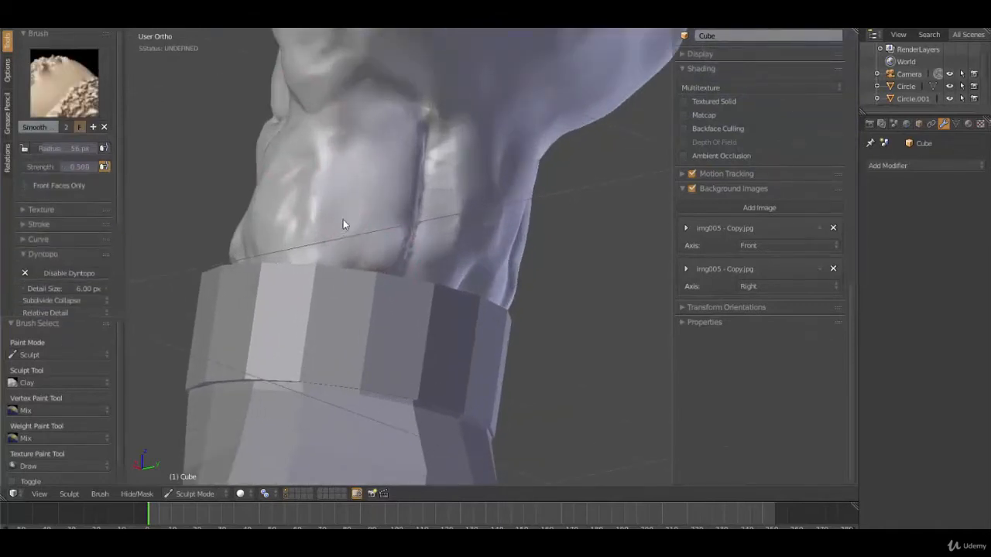
pyautogui.moveTo(342, 224)
pyautogui.keyDown('shift'); pyautogui.mouseDown()
pyautogui.moveTo(319, 171)
pyautogui.moveTo(348, 125)
pyautogui.mouseUp(); pyautogui.keyUp('shift')
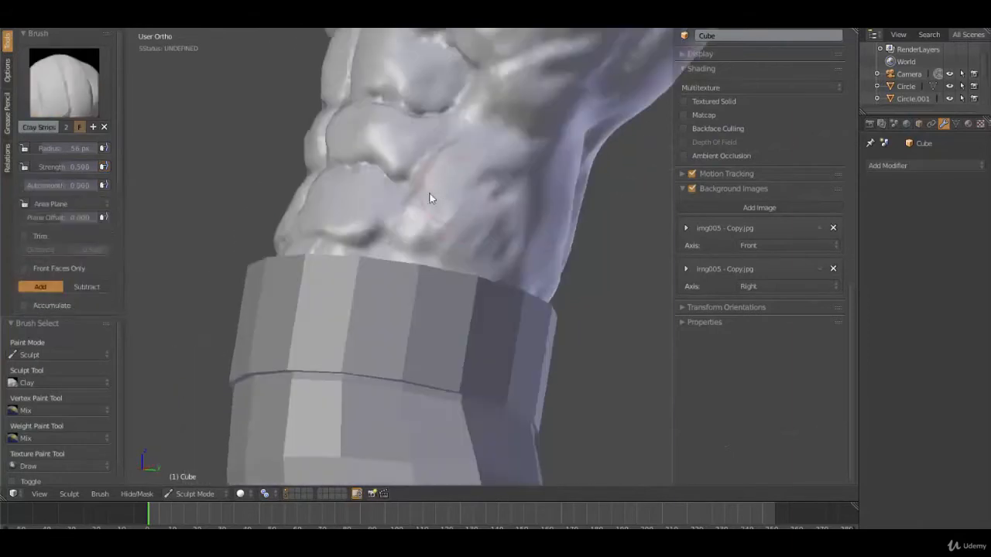
# Step: Extend the oblique down to the waistband and fill in the strip below the lowest abs with clay
pyautogui.moveTo(430, 198)
pyautogui.mouseDown(button='middle')
pyautogui.moveTo(444, 219)
pyautogui.moveTo(408, 221)
pyautogui.moveTo(536, 235)
pyautogui.moveTo(526, 224)
pyautogui.moveTo(553, 221)
pyautogui.mouseUp(button='middle')
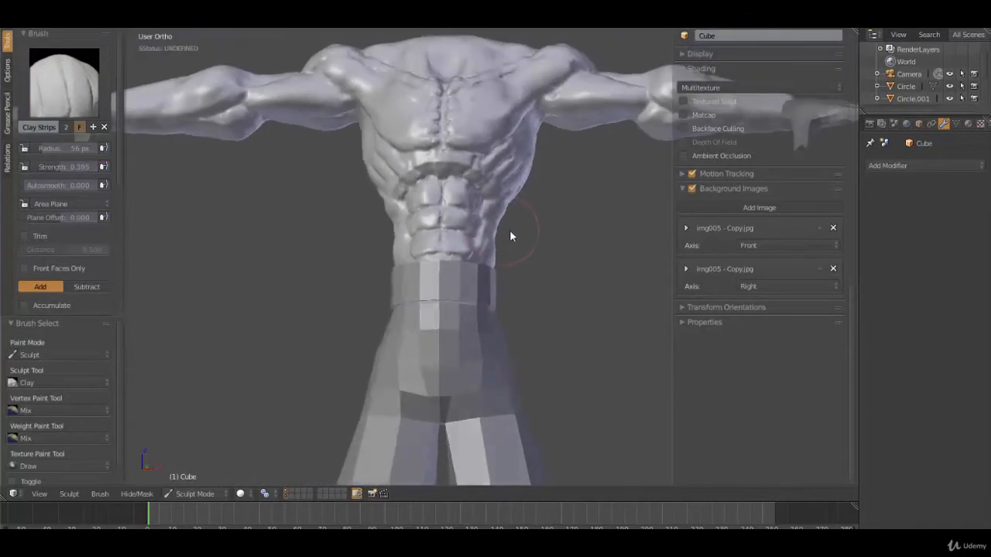
pyautogui.moveTo(509, 230)
pyautogui.mouseDown(button='middle')
pyautogui.moveTo(516, 241)
pyautogui.moveTo(472, 219)
pyautogui.mouseUp(button='middle')
pyautogui.scroll(4, 534, 240)
pyautogui.moveTo(447, 242); pyautogui.dragTo(441, 276)
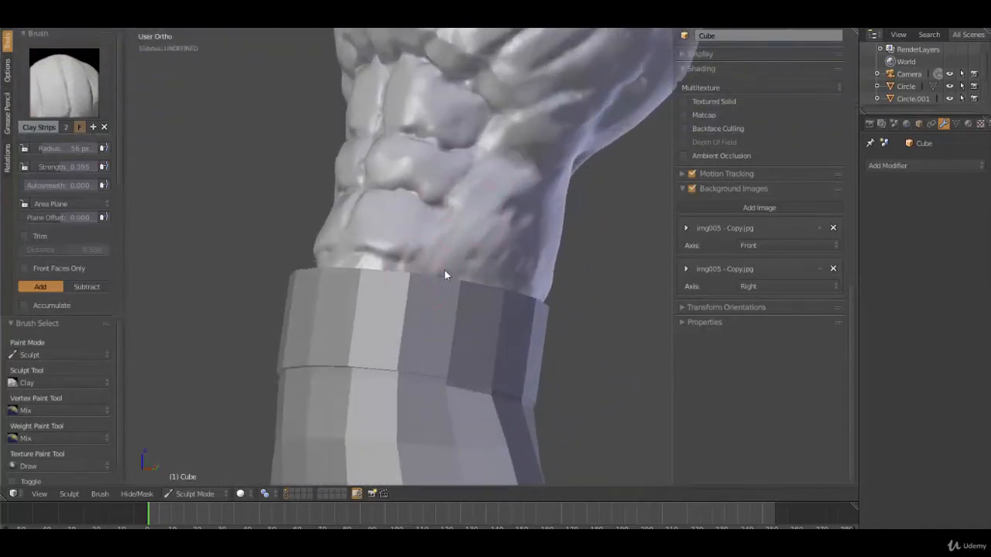
pyautogui.moveTo(444, 270)
pyautogui.mouseDown(button='middle')
pyautogui.moveTo(457, 307)
pyautogui.moveTo(471, 291)
pyautogui.moveTo(431, 285)
pyautogui.mouseUp(button='middle')
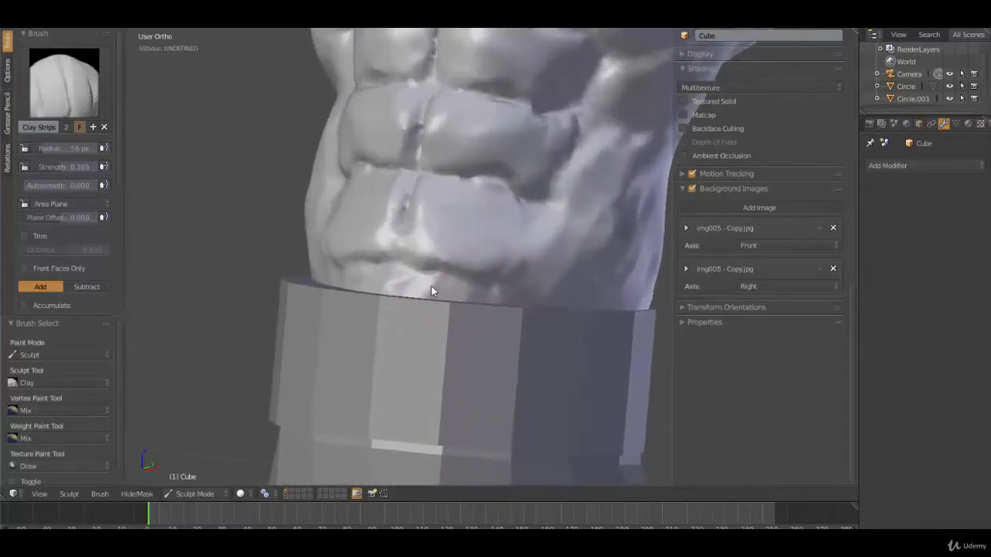
pyautogui.moveTo(431, 286)
pyautogui.mouseDown()
pyautogui.moveTo(421, 283)
pyautogui.moveTo(506, 314)
pyautogui.moveTo(406, 292)
pyautogui.moveTo(406, 308)
pyautogui.mouseUp()
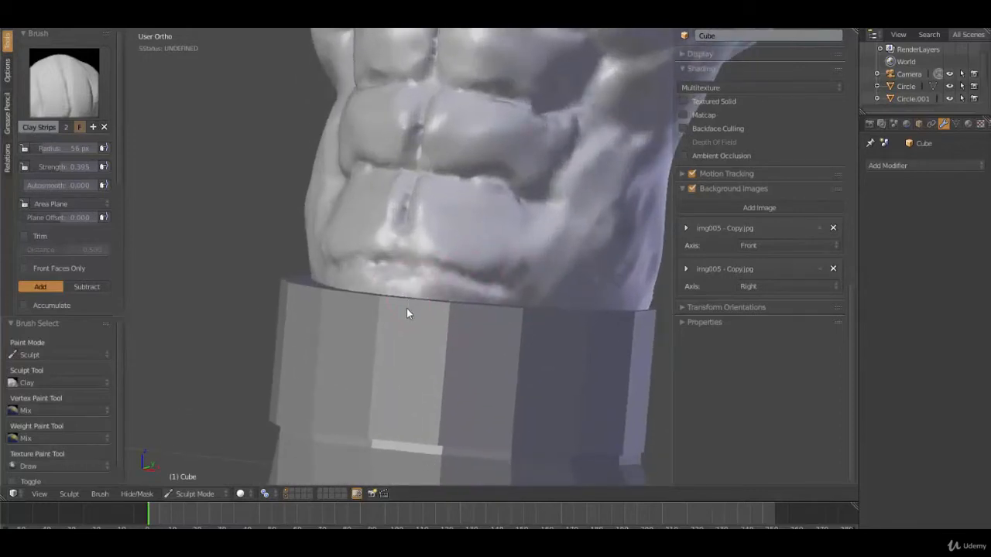
# Step: Add clay along the oblique from the lower abs up to the ribs and smooth the side of the waist
pyautogui.moveTo(498, 319)
pyautogui.mouseDown(button='middle')
pyautogui.moveTo(532, 281)
pyautogui.moveTo(531, 291)
pyautogui.moveTo(518, 263)
pyautogui.moveTo(466, 258)
pyautogui.mouseUp(button='middle')
pyautogui.moveTo(464, 271); pyautogui.dragTo(532, 196)
pyautogui.moveTo(568, 172)
pyautogui.mouseDown(button='middle')
pyautogui.moveTo(495, 230)
pyautogui.moveTo(511, 206)
pyautogui.moveTo(500, 188)
pyautogui.moveTo(456, 180)
pyautogui.mouseUp(button='middle')
pyautogui.moveTo(455, 174)
pyautogui.keyDown('shift'); pyautogui.mouseDown()
pyautogui.moveTo(476, 163)
pyautogui.moveTo(408, 214)
pyautogui.moveTo(486, 193)
pyautogui.moveTo(492, 234)
pyautogui.moveTo(499, 233)
pyautogui.mouseUp(); pyautogui.keyUp('shift')
pyautogui.keyDown('shift'); pyautogui.moveTo(519, 139); pyautogui.dragTo(481, 149); pyautogui.keyUp('shift')
# Step: Crease the boundary between the lowest rib muscle and the top of the oblique with the Crease brush
pyautogui.scroll(-2, 474, 174)
pyautogui.moveTo(469, 200); pyautogui.dragTo(504, 200, button='middle')
pyautogui.scroll(2, 504, 201)
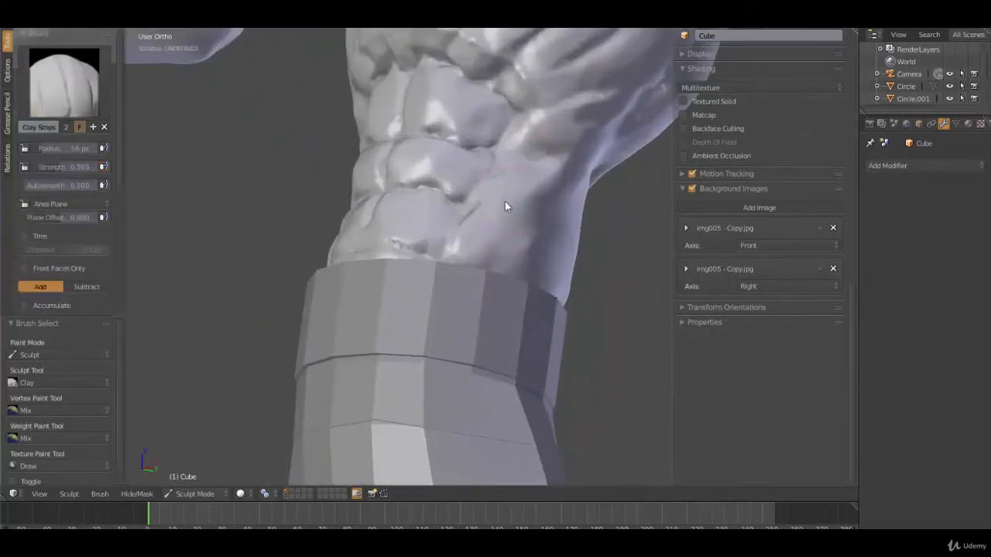
pyautogui.hotkey('shift', 'c')
pyautogui.moveTo(521, 154); pyautogui.dragTo(474, 207, button='middle')
pyautogui.scroll(2, 470, 156)
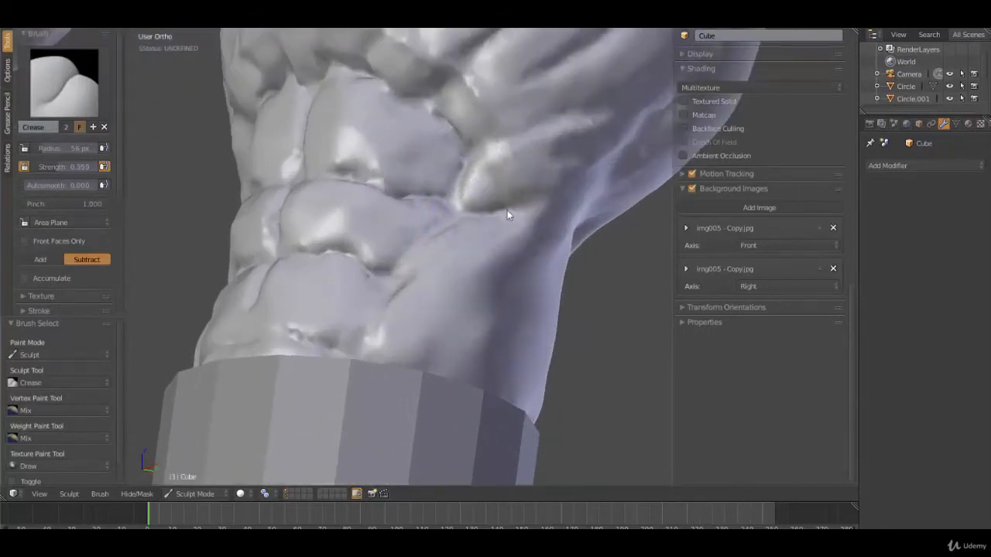
pyautogui.scroll(-2, 515, 215)
pyautogui.moveTo(450, 223); pyautogui.dragTo(429, 212, button='middle')
pyautogui.scroll(2, 441, 219)
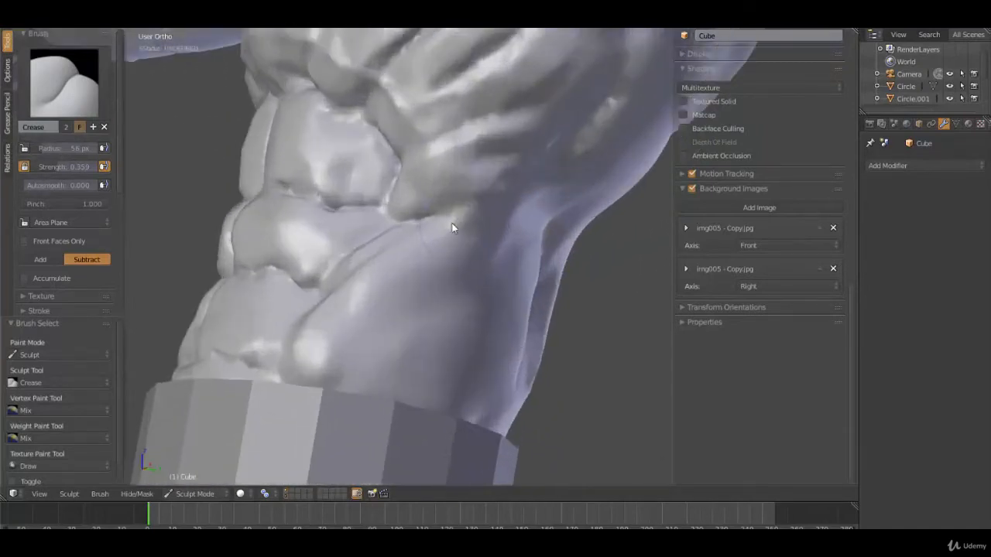
pyautogui.moveTo(426, 220); pyautogui.dragTo(491, 207)
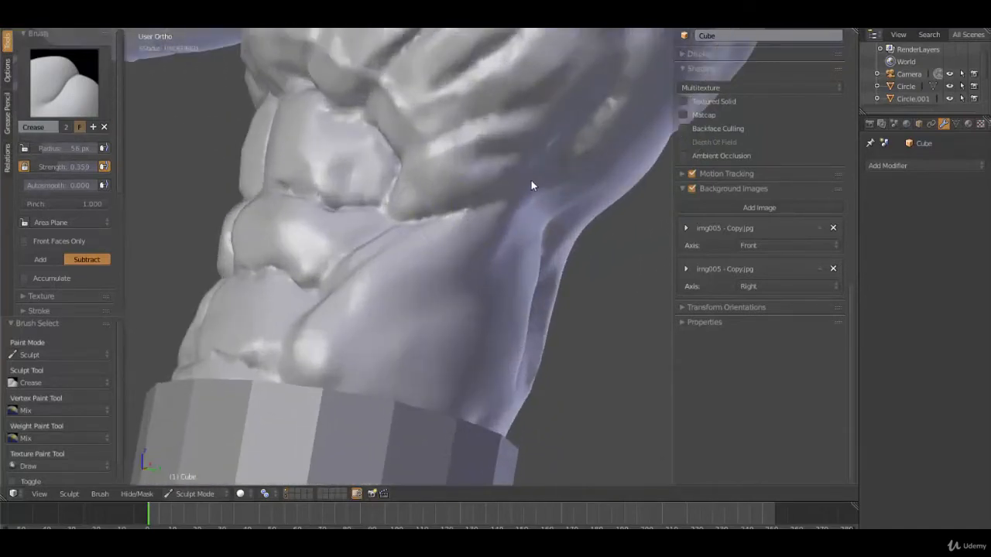
# Step: Switch to the Clay Strips brush and build up the upper rib muscles on the side just below the chest
pyautogui.scroll(-3, 447, 227)
pyautogui.scroll(2, 460, 206)
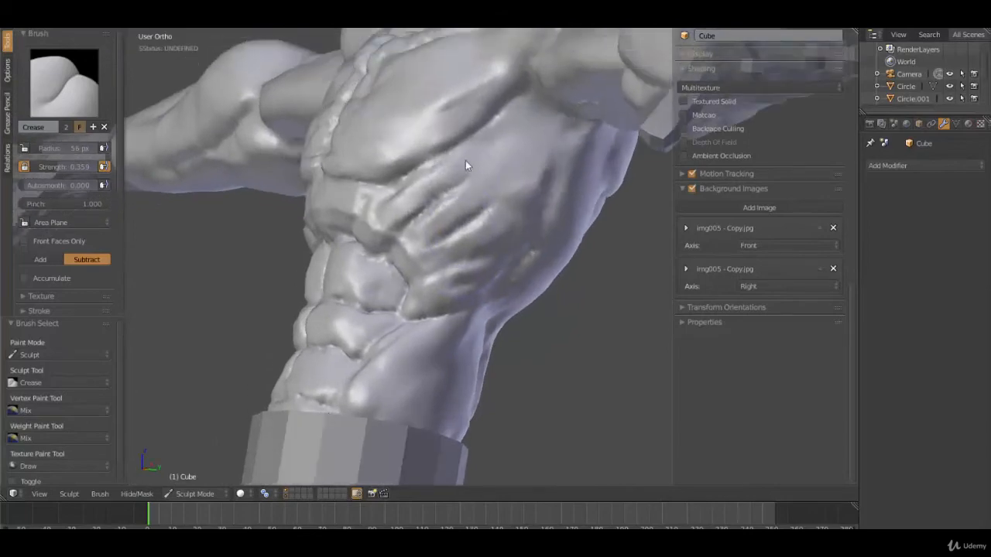
pyautogui.moveTo(460, 198); pyautogui.dragTo(484, 202, button='middle')
pyautogui.scroll(3, 469, 148)
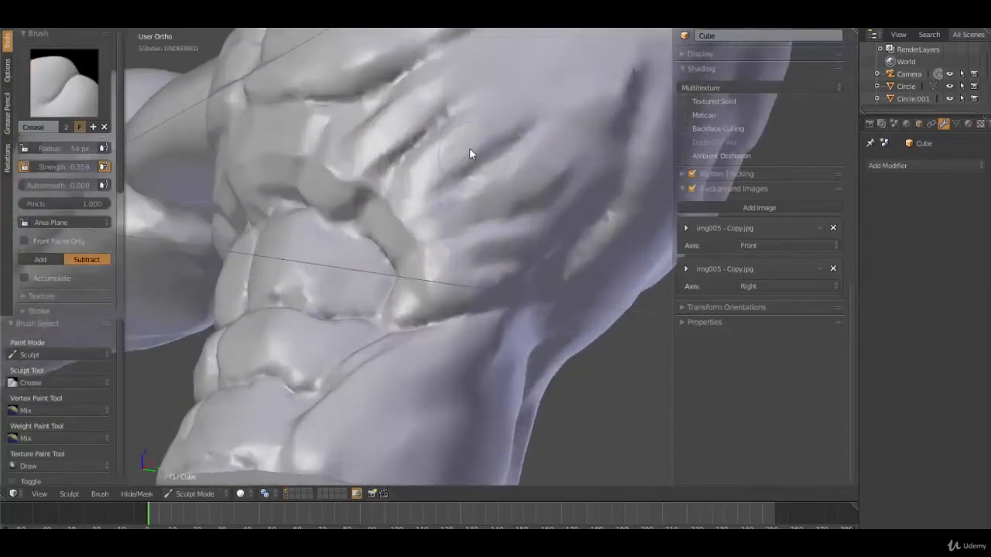
pyautogui.moveTo(469, 153); pyautogui.dragTo(191, 116, button='middle')
pyautogui.click(70, 82)
pyautogui.click(217, 159)
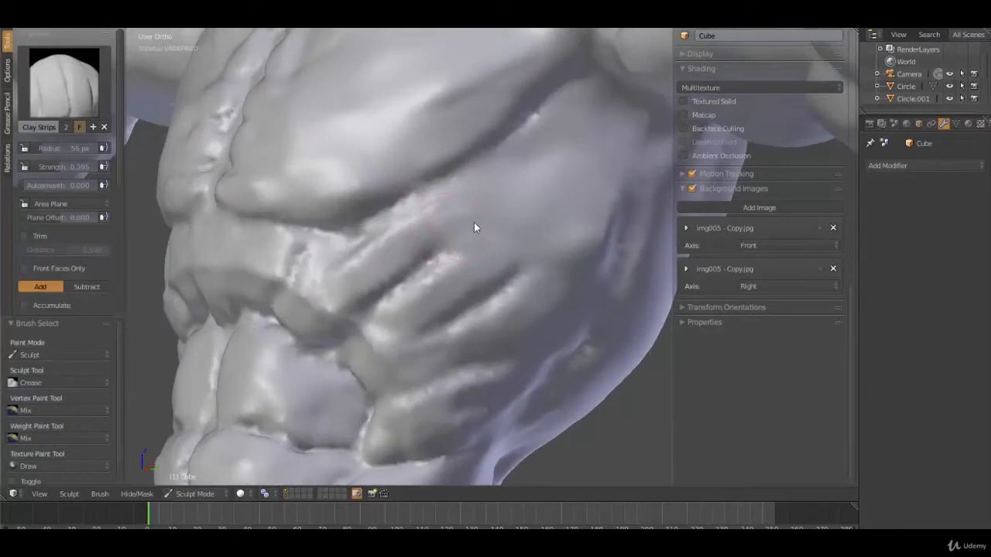
pyautogui.moveTo(474, 227)
pyautogui.mouseDown()
pyautogui.moveTo(459, 224)
pyautogui.moveTo(512, 194)
pyautogui.moveTo(530, 161)
pyautogui.moveTo(533, 178)
pyautogui.mouseUp()
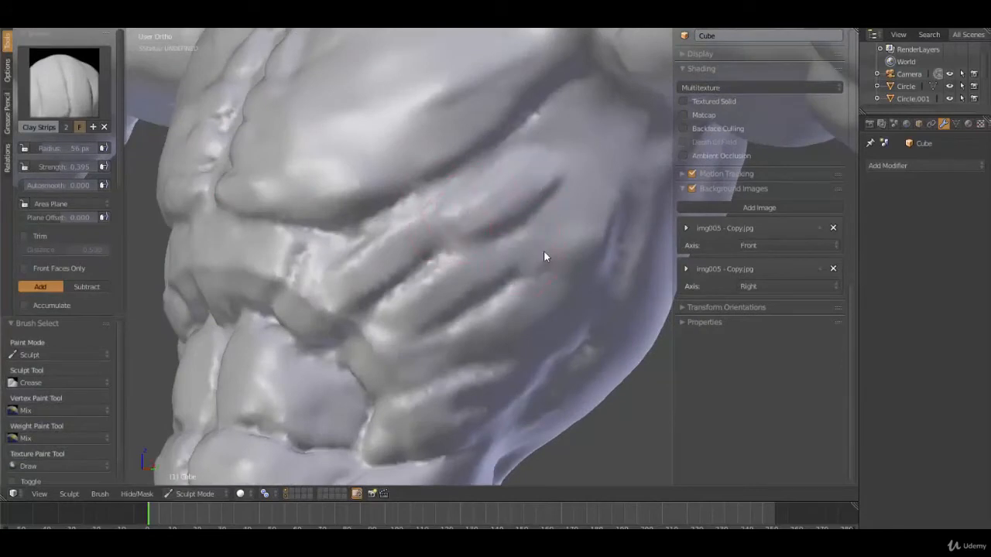
pyautogui.moveTo(560, 246)
pyautogui.mouseDown()
pyautogui.moveTo(530, 266)
pyautogui.moveTo(571, 220)
pyautogui.mouseUp()
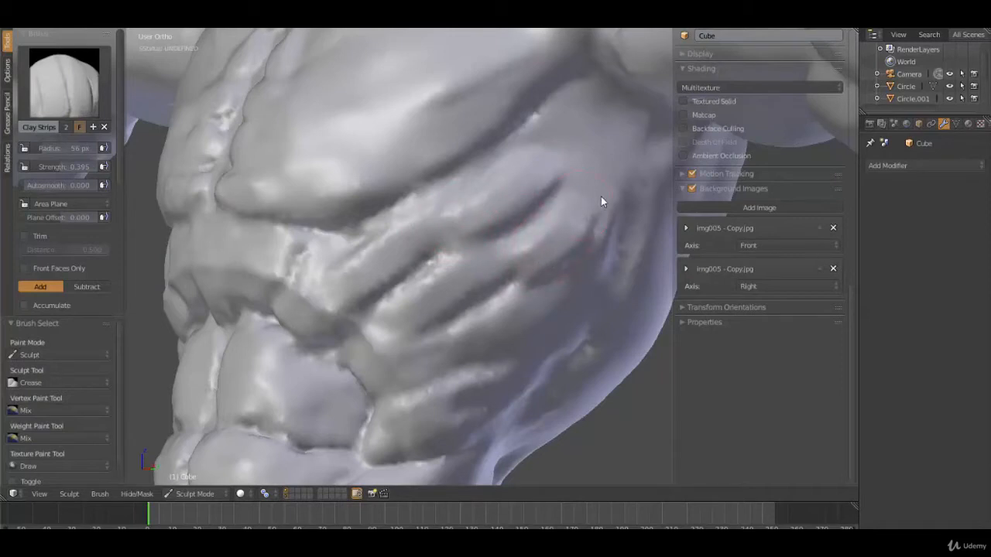
# Step: Extend the middle rib muscles back around the flank with clay and smooth the ridges and gaps between them
pyautogui.moveTo(553, 239); pyautogui.dragTo(521, 218, button='middle')
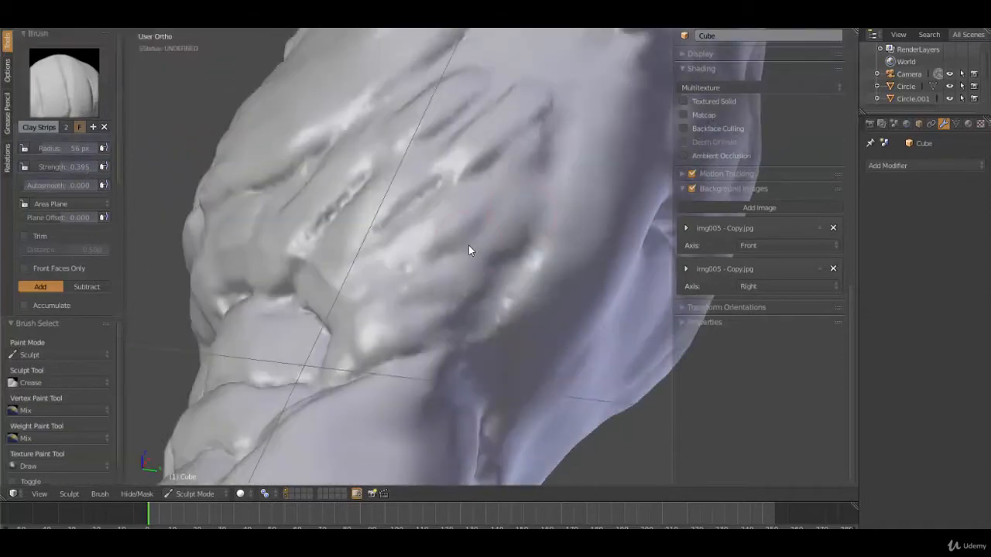
pyautogui.moveTo(468, 245); pyautogui.dragTo(542, 198)
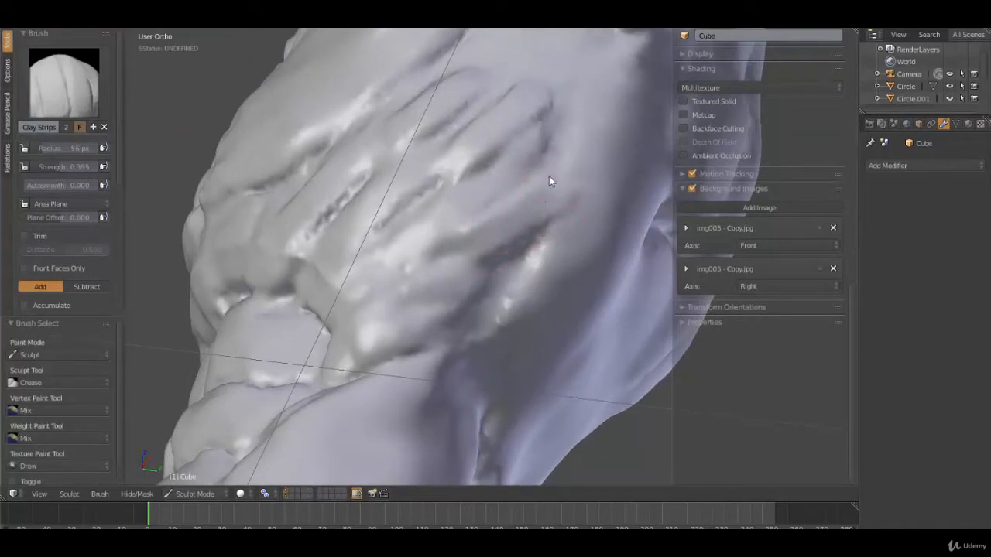
pyautogui.moveTo(497, 216)
pyautogui.mouseDown(button='middle')
pyautogui.moveTo(518, 230)
pyautogui.moveTo(571, 162)
pyautogui.mouseUp(button='middle')
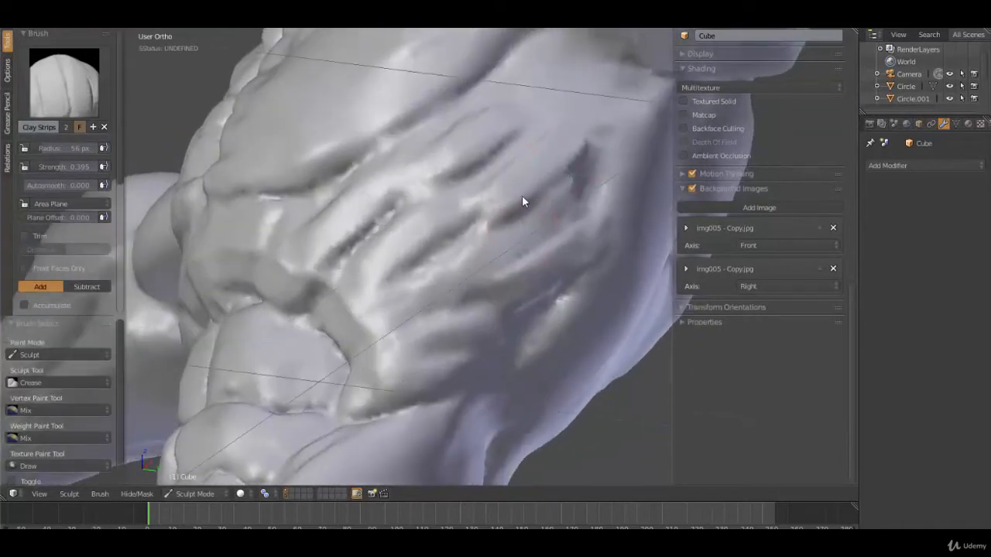
pyautogui.press('s')
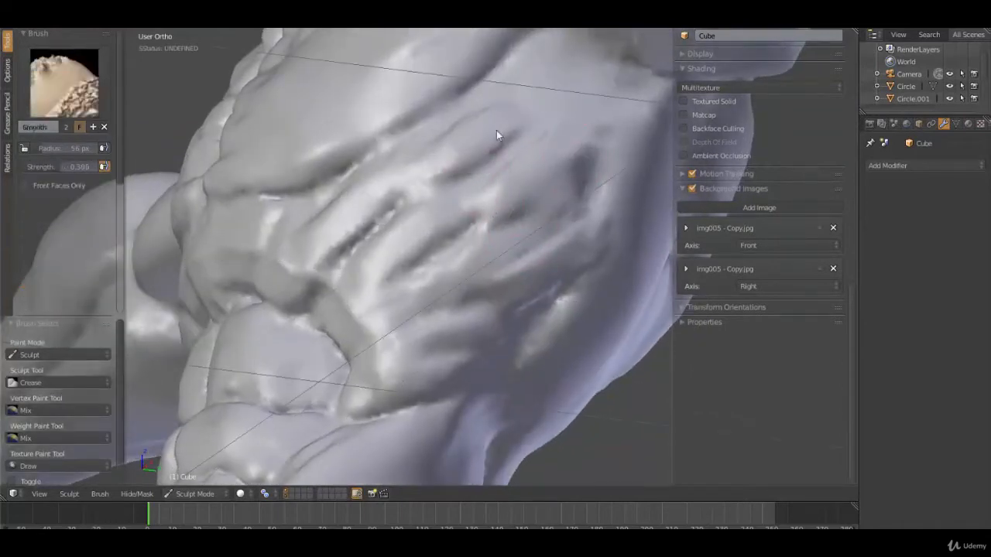
pyautogui.moveTo(423, 174)
pyautogui.keyDown('shift'); pyautogui.mouseDown()
pyautogui.moveTo(472, 159)
pyautogui.moveTo(479, 194)
pyautogui.mouseUp(); pyautogui.keyUp('shift')
pyautogui.moveTo(507, 247)
pyautogui.keyDown('shift'); pyautogui.mouseDown()
pyautogui.moveTo(524, 267)
pyautogui.moveTo(499, 271)
pyautogui.mouseUp(); pyautogui.keyUp('shift')
pyautogui.moveTo(400, 309)
pyautogui.mouseDown()
pyautogui.moveTo(472, 245)
pyautogui.moveTo(472, 268)
pyautogui.moveTo(404, 293)
pyautogui.moveTo(416, 299)
pyautogui.mouseUp()
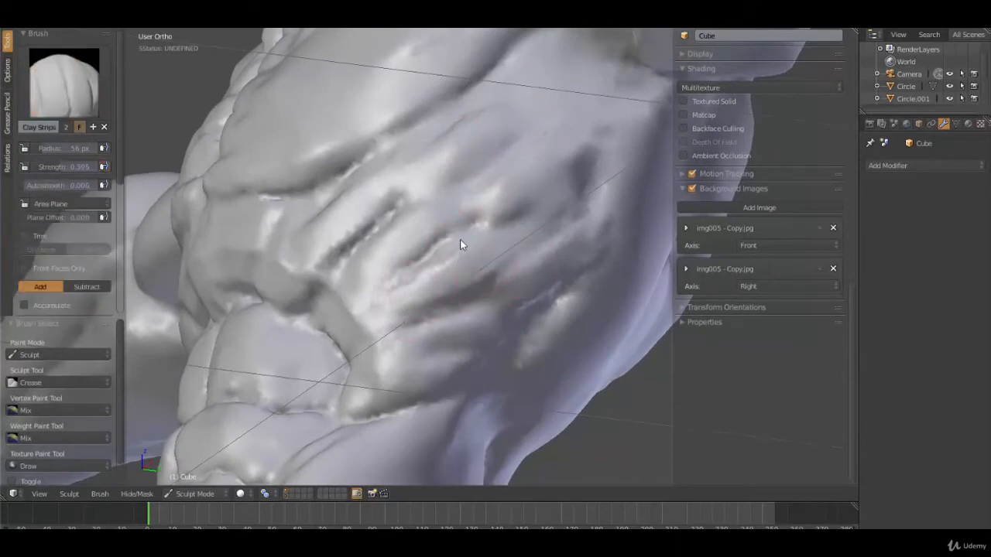
# Step: Fill in the dips between the upper rib muscles with clay and smooth them on the side of the rib cage
pyautogui.moveTo(549, 146); pyautogui.dragTo(470, 207)
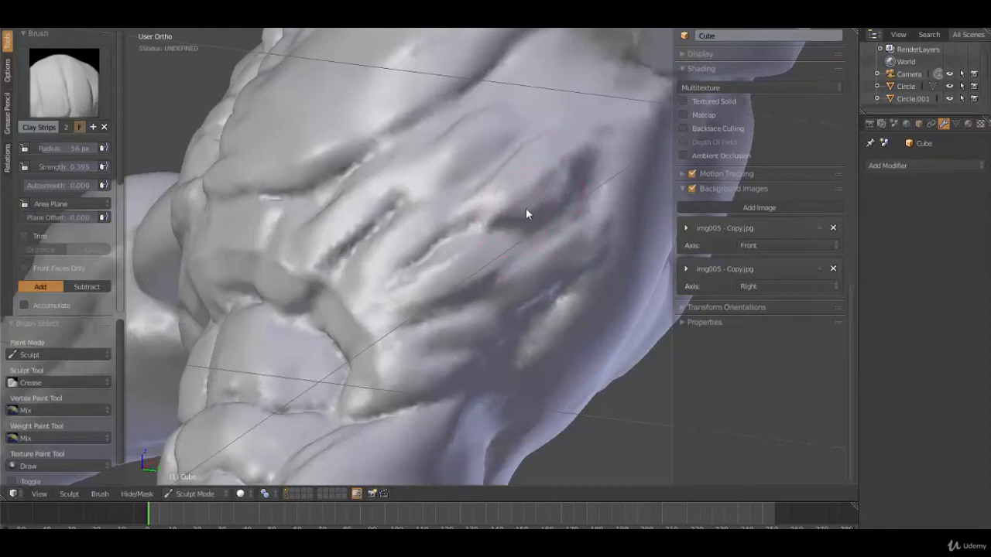
pyautogui.moveTo(529, 211); pyautogui.dragTo(527, 226)
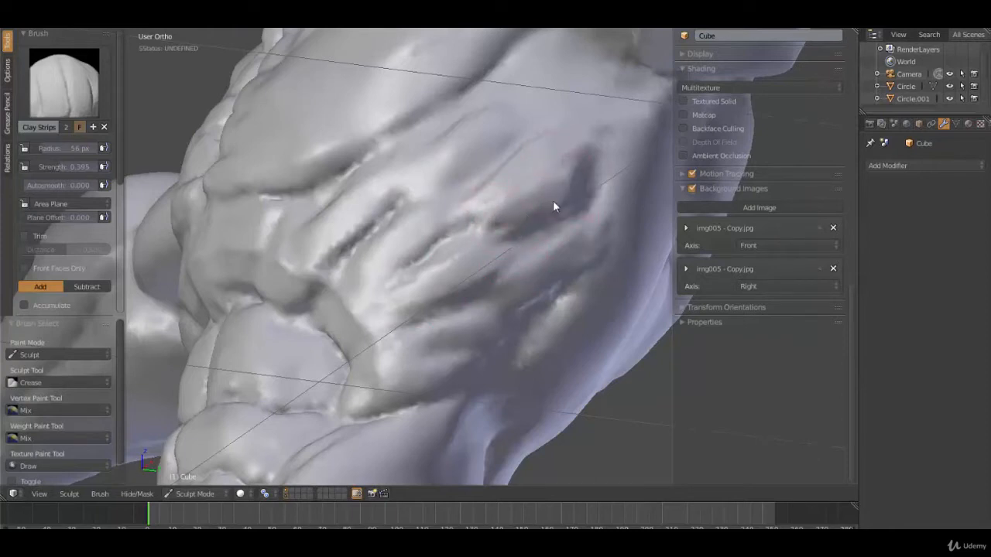
pyautogui.press('s')
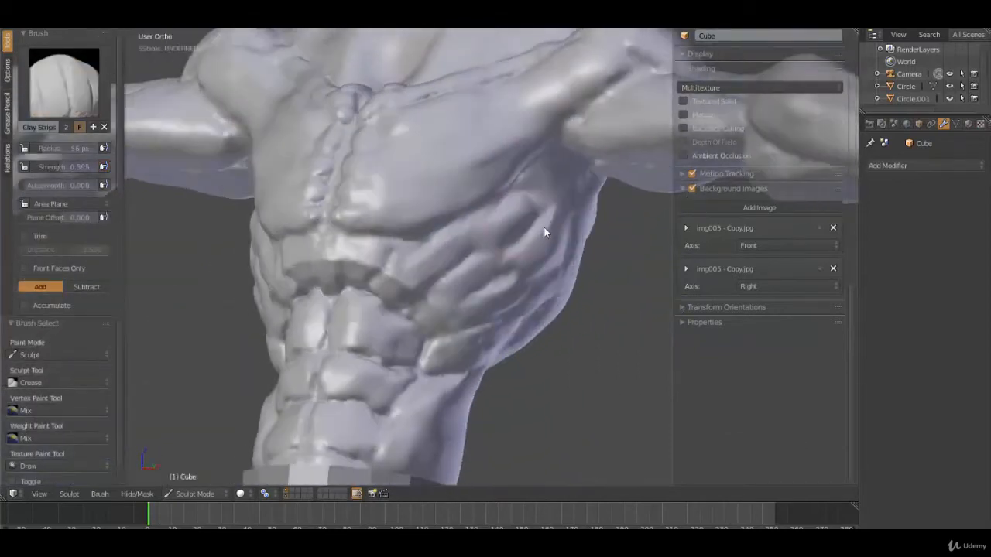
pyautogui.press('s')
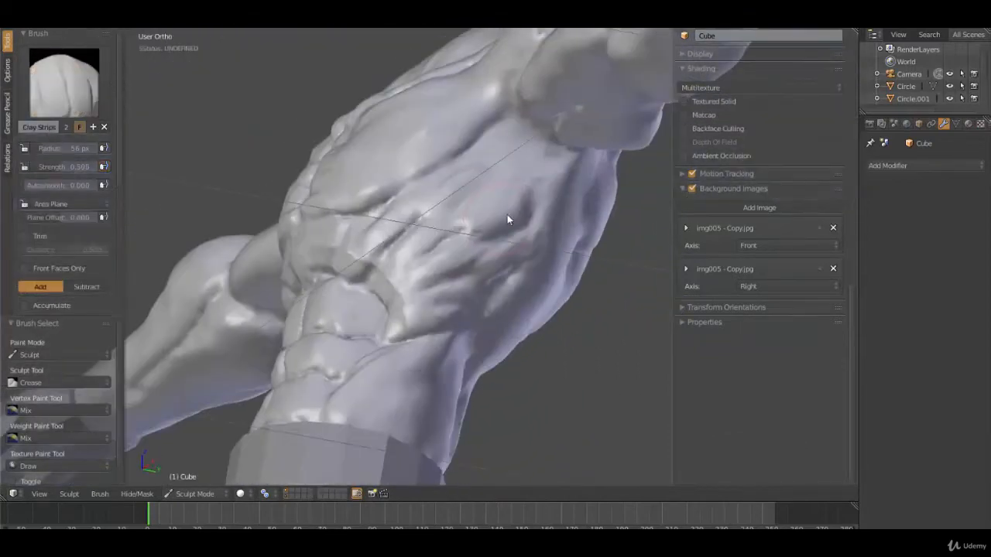
pyautogui.moveTo(507, 215)
pyautogui.keyDown('shift'); pyautogui.mouseDown()
pyautogui.moveTo(514, 198)
pyautogui.moveTo(488, 190)
pyautogui.mouseUp(); pyautogui.keyUp('shift')
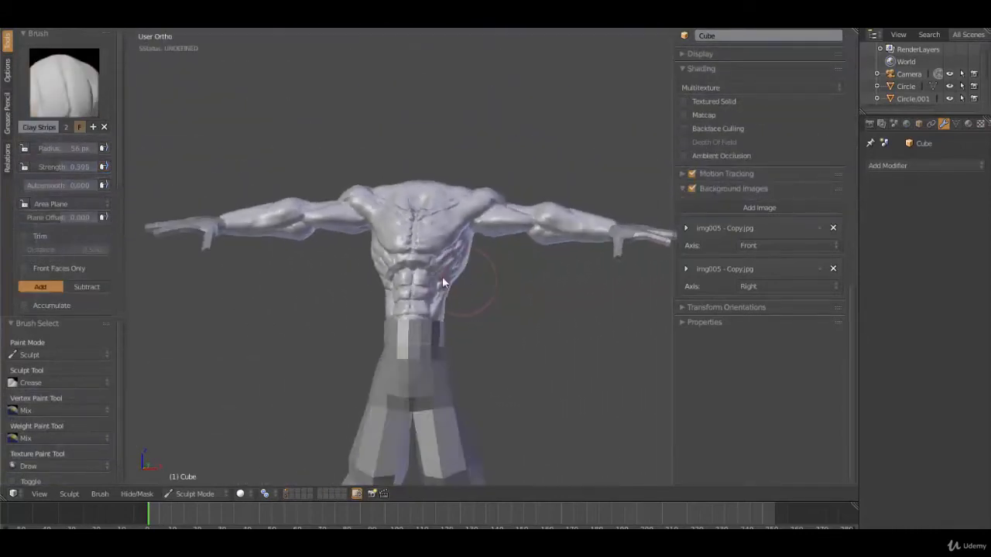
# Step: Build up the lower oblique just above the waistband with clay and smooth it into the side of the waist
pyautogui.moveTo(441, 276)
pyautogui.mouseDown(button='middle')
pyautogui.moveTo(369, 267)
pyautogui.moveTo(303, 274)
pyautogui.moveTo(438, 325)
pyautogui.moveTo(507, 305)
pyautogui.moveTo(529, 281)
pyautogui.moveTo(447, 288)
pyautogui.moveTo(436, 325)
pyautogui.moveTo(460, 228)
pyautogui.moveTo(513, 232)
pyautogui.moveTo(473, 237)
pyautogui.moveTo(424, 223)
pyautogui.moveTo(454, 238)
pyautogui.mouseUp(button='middle')
pyautogui.scroll(4, 422, 341)
pyautogui.scroll(3, 465, 202)
pyautogui.moveTo(453, 178); pyautogui.dragTo(474, 161, button='middle')
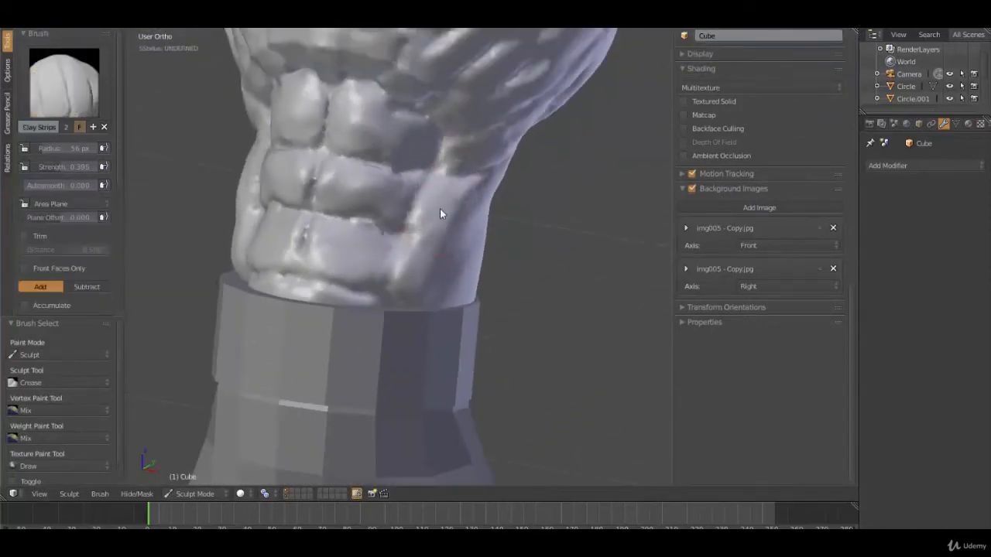
pyautogui.press('s')
pyautogui.press('c')
pyautogui.moveTo(418, 273); pyautogui.dragTo(456, 261, button='middle')
pyautogui.moveTo(396, 242)
pyautogui.mouseDown(button='middle')
pyautogui.moveTo(368, 224)
pyautogui.moveTo(361, 246)
pyautogui.mouseUp(button='middle')
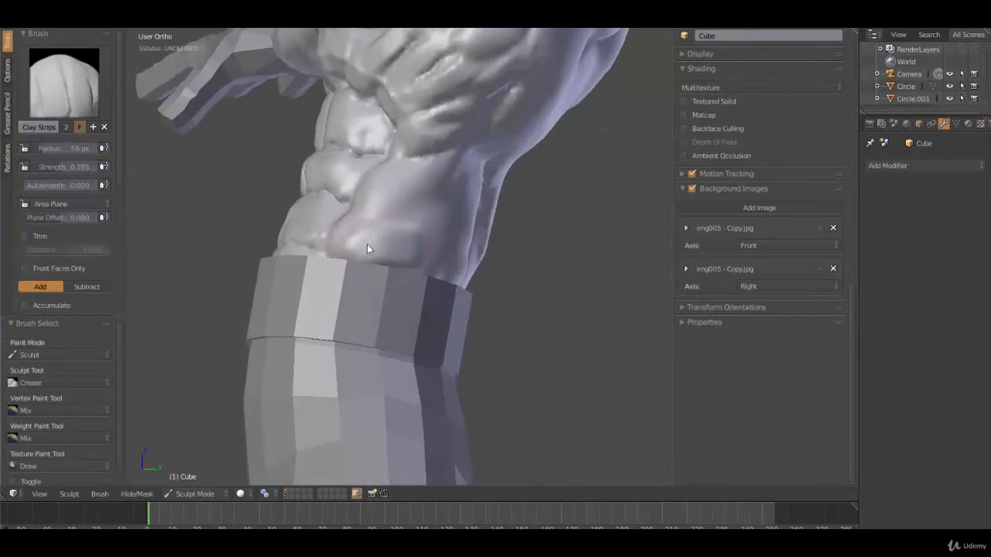
pyautogui.moveTo(409, 267); pyautogui.dragTo(383, 237)
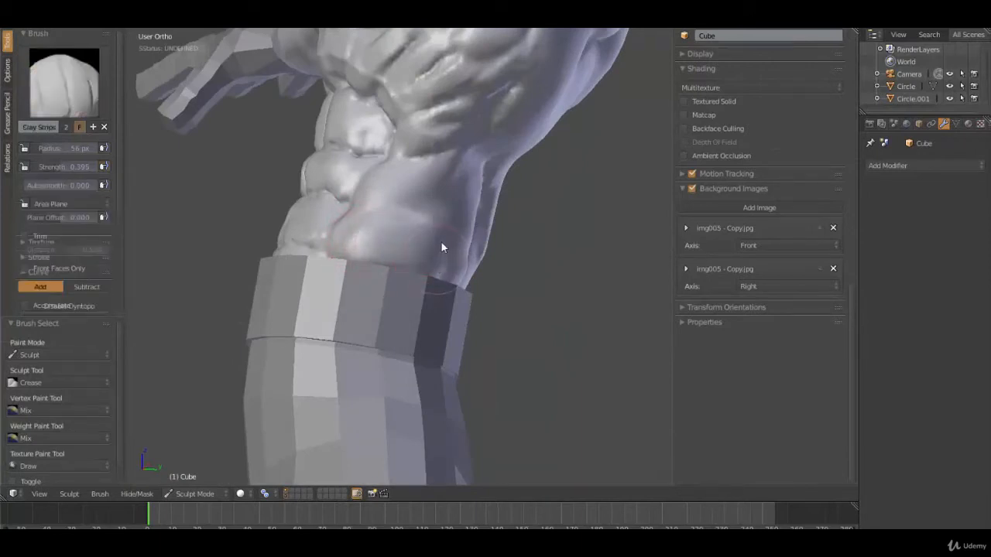
pyautogui.press('shift')
pyautogui.press('shift')
pyautogui.press('shift')
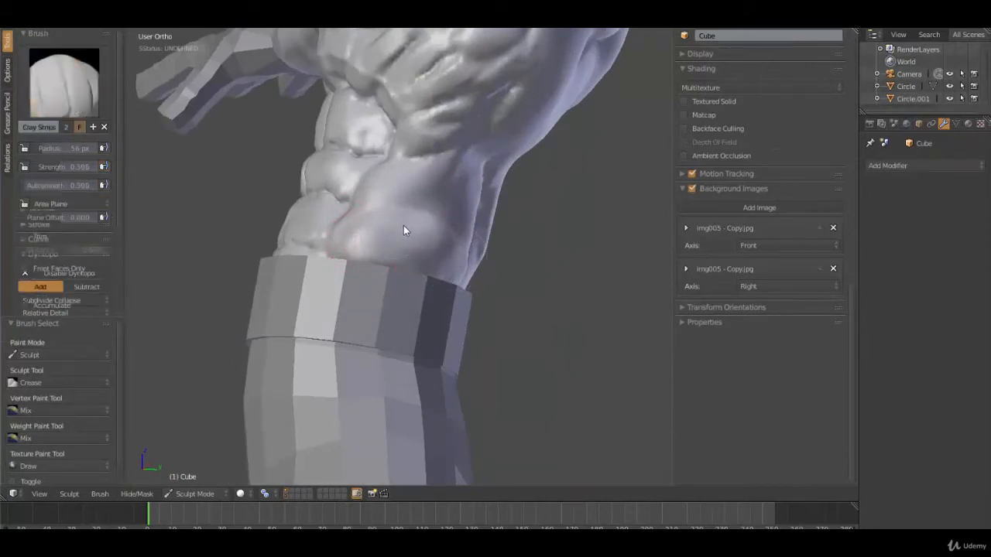
# Step: Switch to the Crease brush and deepen the boundary where the top of the oblique meets the lowest rib muscle
pyautogui.moveTo(360, 237); pyautogui.dragTo(486, 307, button='middle')
pyautogui.scroll(-5, 487, 307)
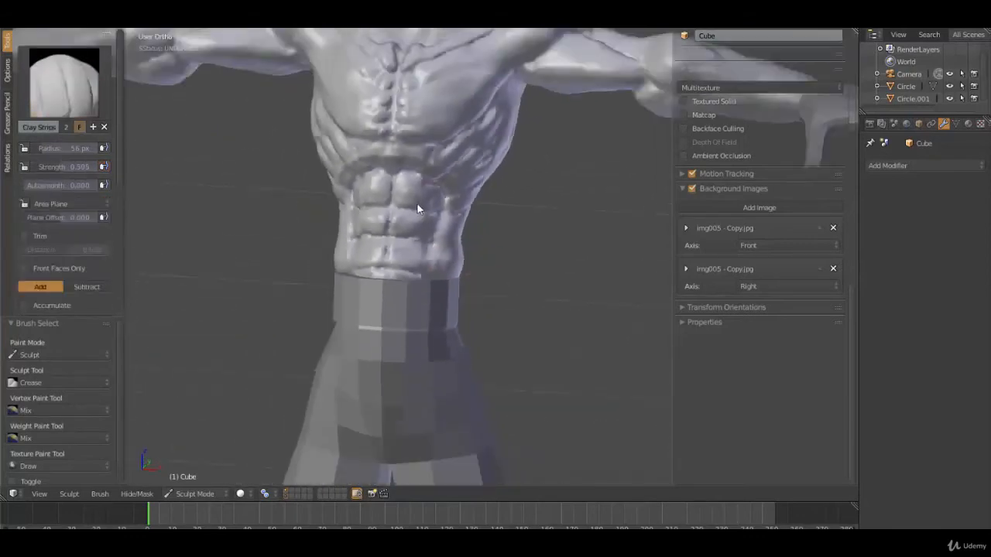
pyautogui.scroll(3, 468, 254)
pyautogui.moveTo(501, 283); pyautogui.dragTo(453, 263, button='middle')
pyautogui.scroll(3, 452, 263)
pyautogui.hotkey('shift', 'c')
pyautogui.scroll(3, 496, 227)
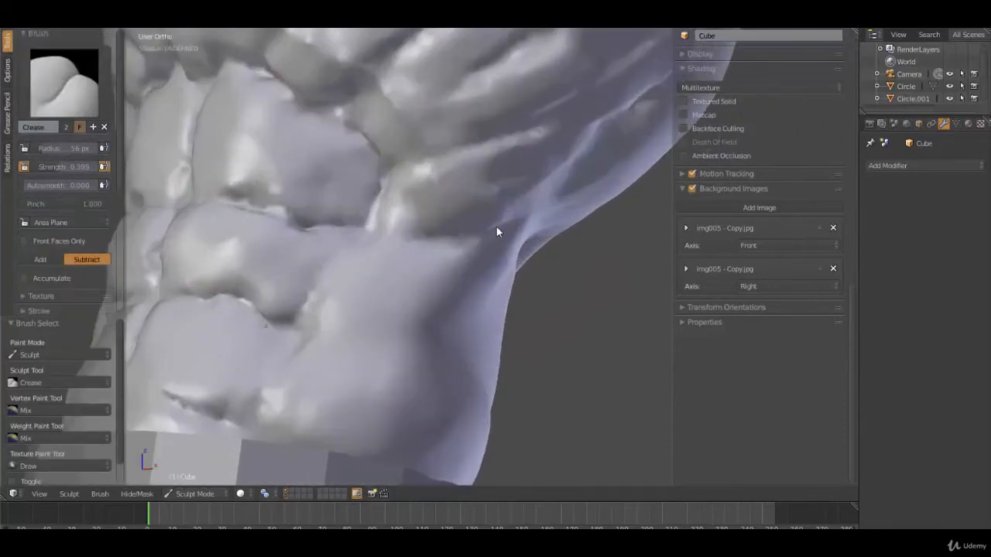
pyautogui.moveTo(514, 224)
pyautogui.mouseDown()
pyautogui.moveTo(410, 246)
pyautogui.moveTo(349, 276)
pyautogui.moveTo(356, 271)
pyautogui.moveTo(325, 310)
pyautogui.mouseUp()
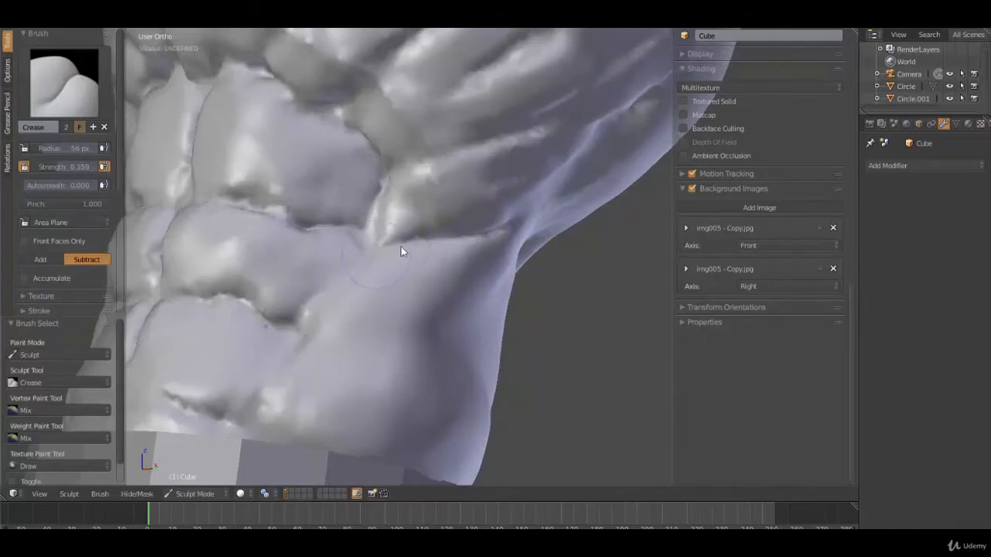
# Step: Carve the spine groove down the middle of the back to the waistband with the Crease brush
pyautogui.scroll(-4, 503, 230)
pyautogui.moveTo(466, 230)
pyautogui.mouseDown(button='middle')
pyautogui.moveTo(347, 206)
pyautogui.moveTo(364, 181)
pyautogui.moveTo(378, 206)
pyautogui.mouseUp(button='middle')
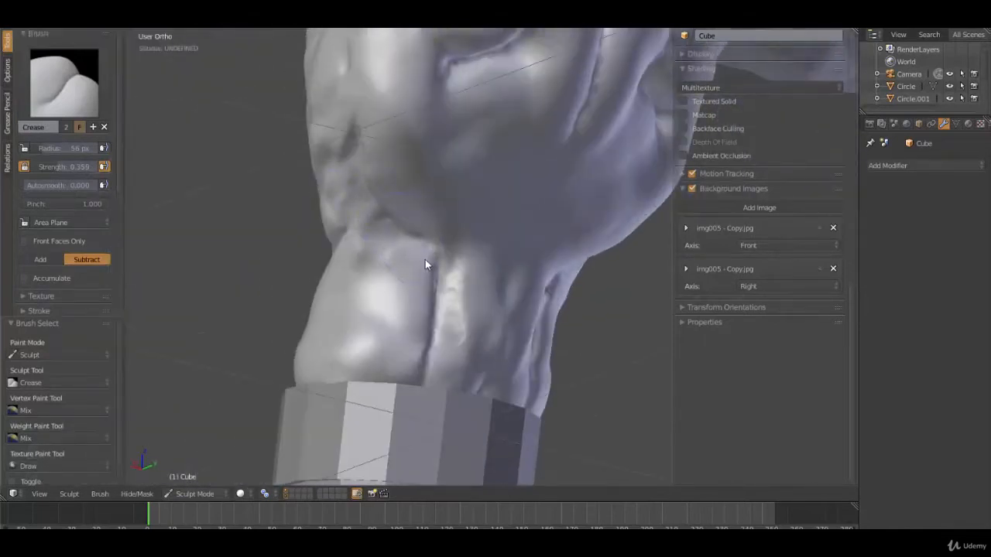
pyautogui.moveTo(482, 348); pyautogui.dragTo(387, 284, button='middle')
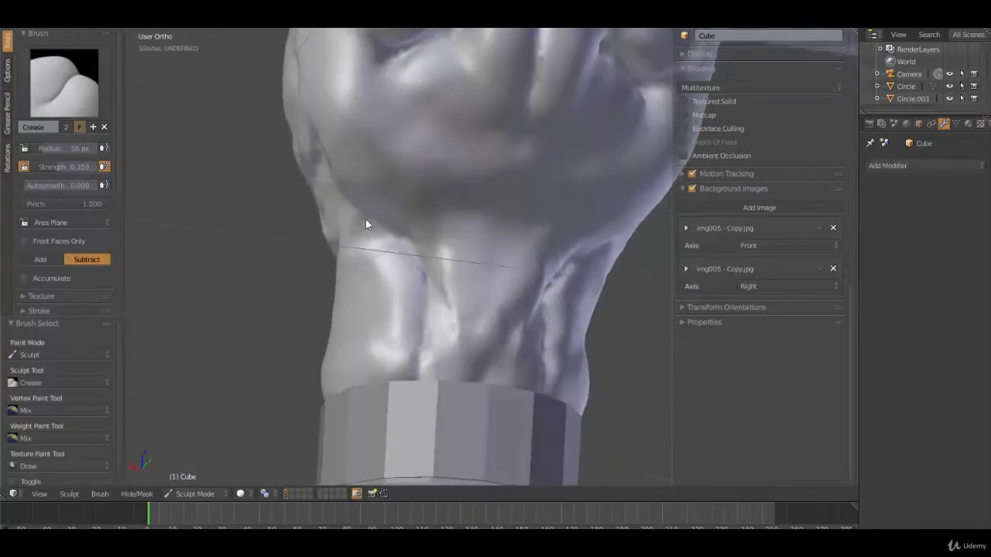
pyautogui.moveTo(475, 316); pyautogui.dragTo(460, 178, button='middle')
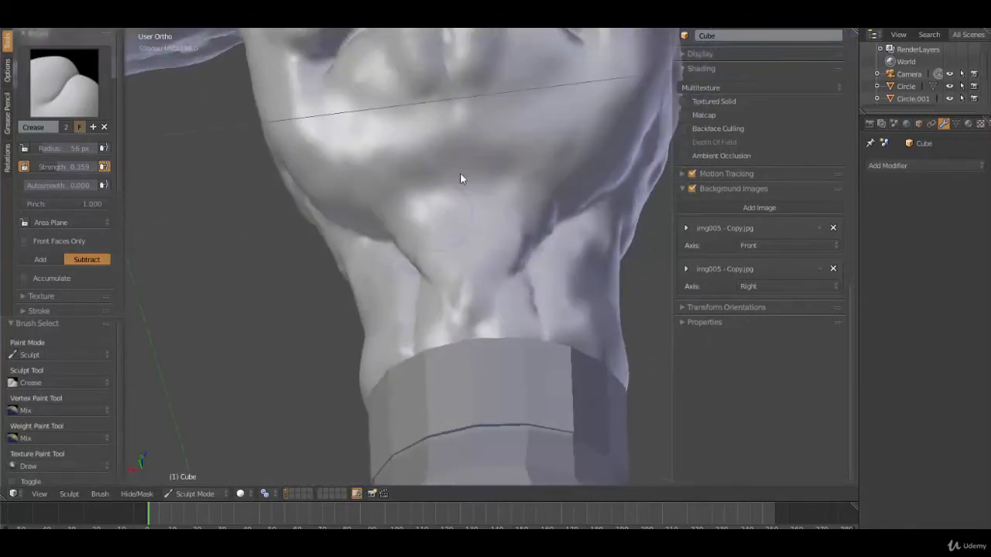
pyautogui.moveTo(452, 124)
pyautogui.mouseDown()
pyautogui.moveTo(471, 213)
pyautogui.moveTo(473, 326)
pyautogui.mouseUp()
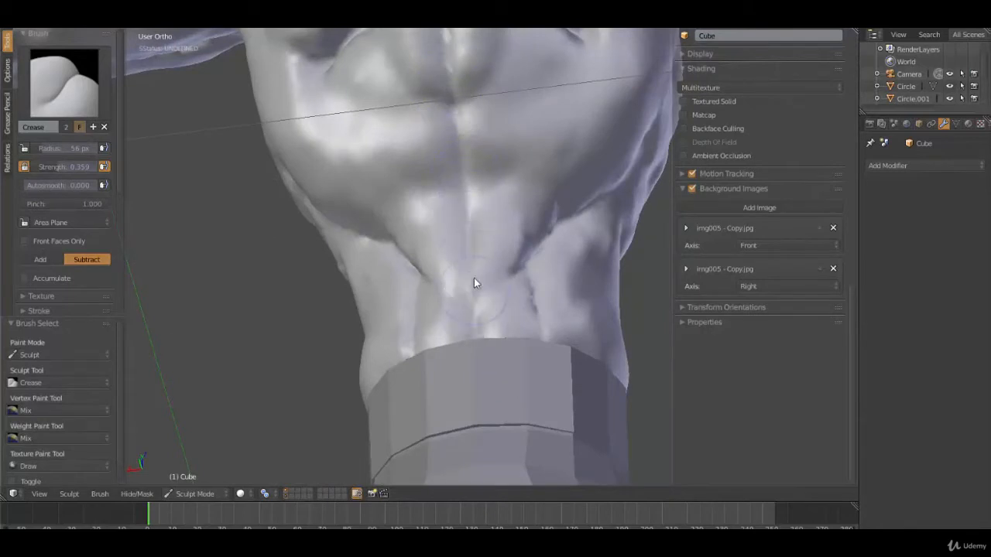
pyautogui.moveTo(465, 167); pyautogui.dragTo(475, 342)
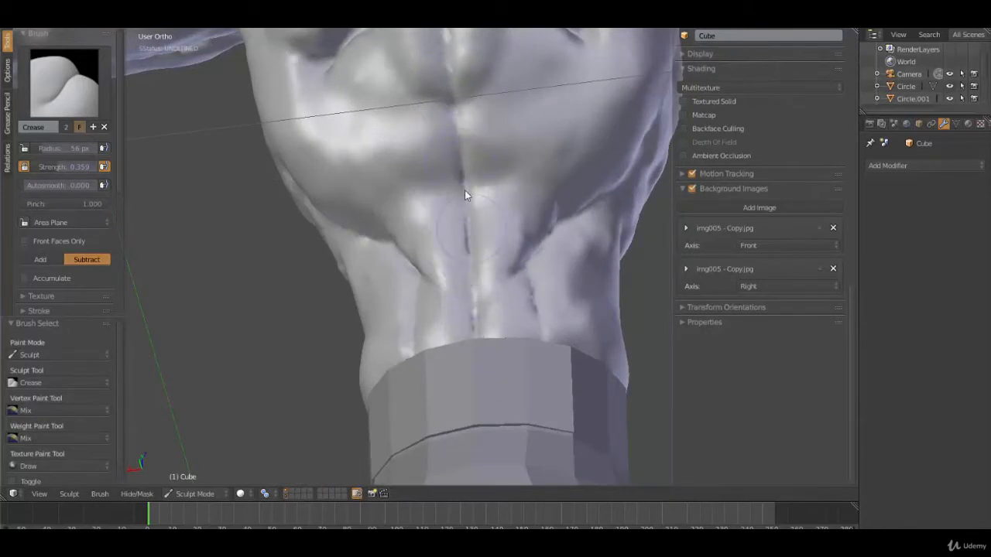
pyautogui.scroll(-3, 450, 109)
pyautogui.moveTo(450, 109); pyautogui.dragTo(461, 230, button='middle')
pyautogui.scroll(4, 461, 227)
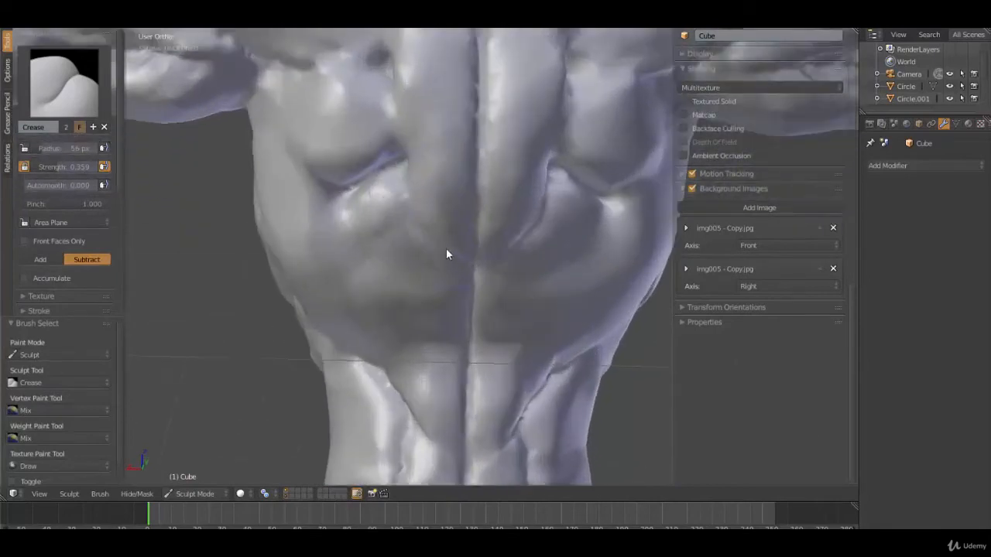
# Step: Switch to the Clay Strips brush and add clay where the inner collarbone meets the upper chest beside the sternum
pyautogui.scroll(-4, 394, 194)
pyautogui.moveTo(379, 175)
pyautogui.mouseDown(button='middle')
pyautogui.moveTo(401, 183)
pyautogui.moveTo(333, 187)
pyautogui.moveTo(406, 185)
pyautogui.moveTo(310, 191)
pyautogui.moveTo(363, 240)
pyautogui.moveTo(593, 192)
pyautogui.moveTo(465, 165)
pyautogui.moveTo(472, 255)
pyautogui.moveTo(489, 270)
pyautogui.moveTo(470, 278)
pyautogui.moveTo(456, 243)
pyautogui.moveTo(406, 216)
pyautogui.mouseUp(button='middle')
pyautogui.scroll(3, 464, 167)
pyautogui.press('shift')
pyautogui.scroll(2, 419, 218)
pyautogui.scroll(5, 421, 219)
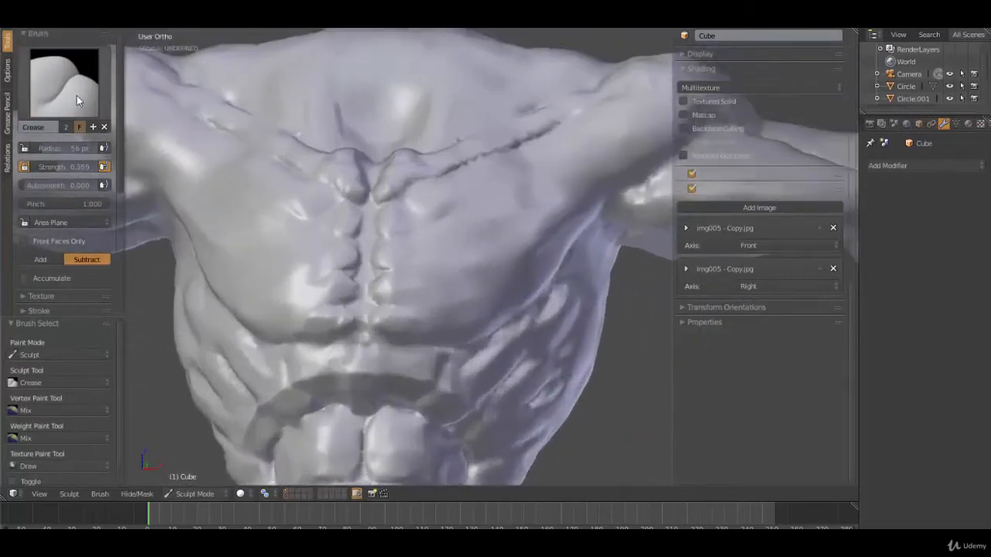
pyautogui.click(76, 99)
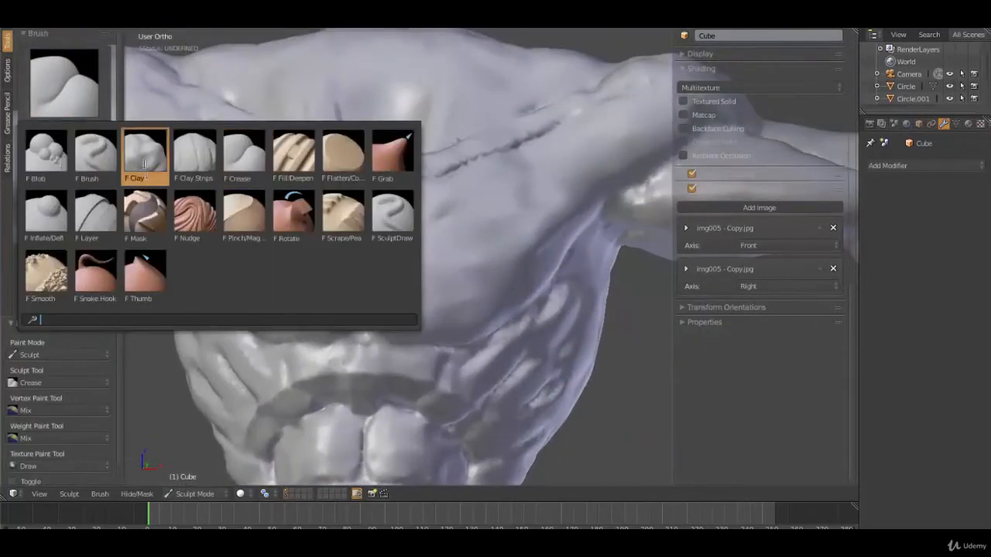
pyautogui.click(145, 159)
pyautogui.scroll(2, 392, 213)
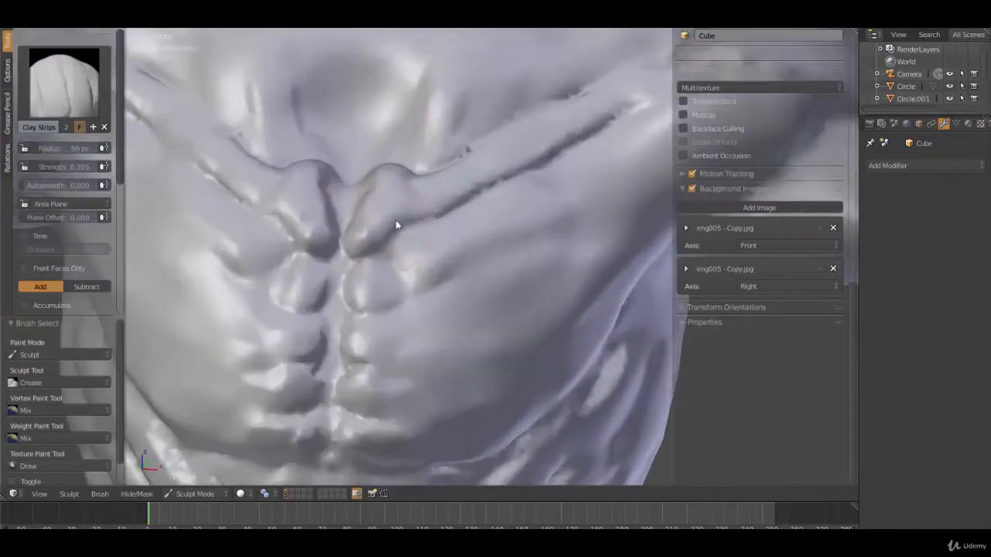
pyautogui.moveTo(385, 245)
pyautogui.mouseDown()
pyautogui.moveTo(361, 236)
pyautogui.moveTo(383, 250)
pyautogui.moveTo(363, 219)
pyautogui.moveTo(372, 194)
pyautogui.moveTo(418, 205)
pyautogui.mouseUp()
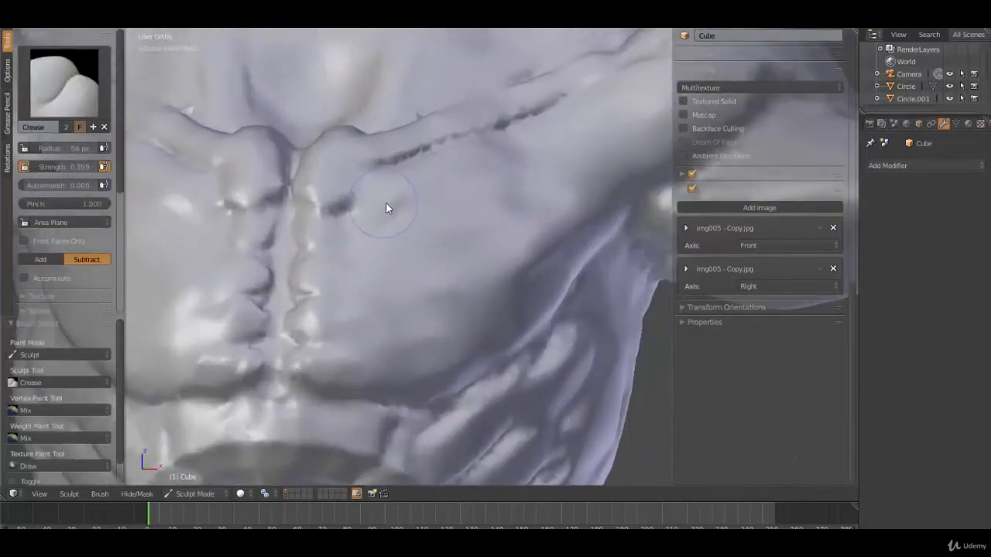
# Step: Carve muscle fibre lines across the chest from the sternum outward with the Crease brush
pyautogui.moveTo(385, 202); pyautogui.dragTo(500, 168)
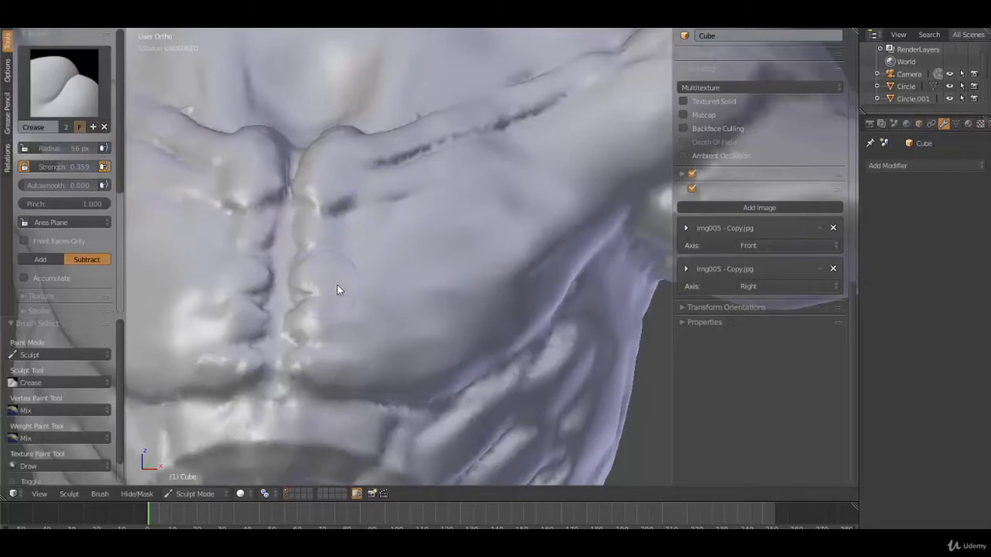
pyautogui.moveTo(320, 291); pyautogui.dragTo(411, 295)
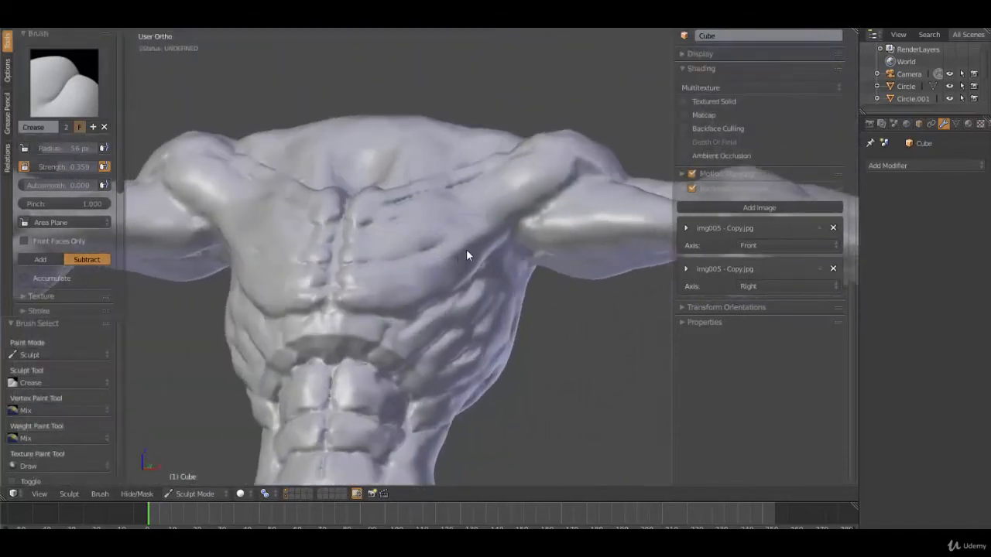
pyautogui.scroll(6, 466, 256)
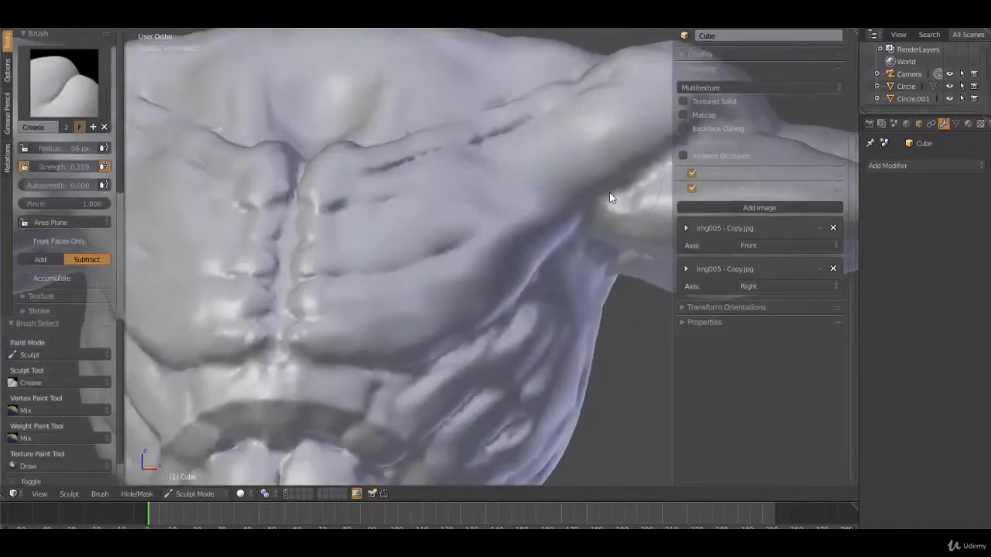
# Step: Deepen the armpit boundary where the outer chest and front deltoid meet the upper arm with the Crease brush
pyautogui.moveTo(609, 192)
pyautogui.mouseDown()
pyautogui.moveTo(575, 196)
pyautogui.moveTo(614, 183)
pyautogui.moveTo(562, 188)
pyautogui.mouseUp()
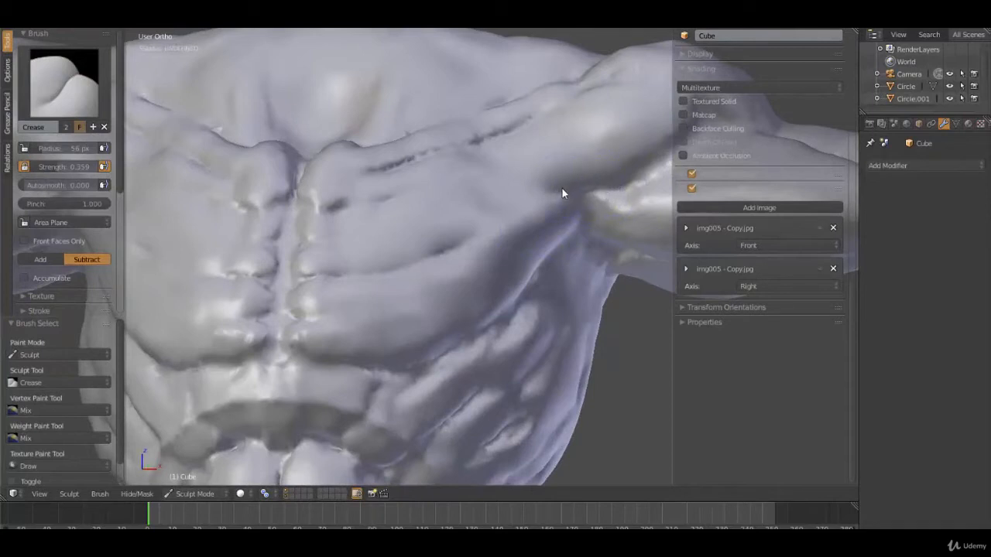
pyautogui.moveTo(624, 172); pyautogui.dragTo(599, 195)
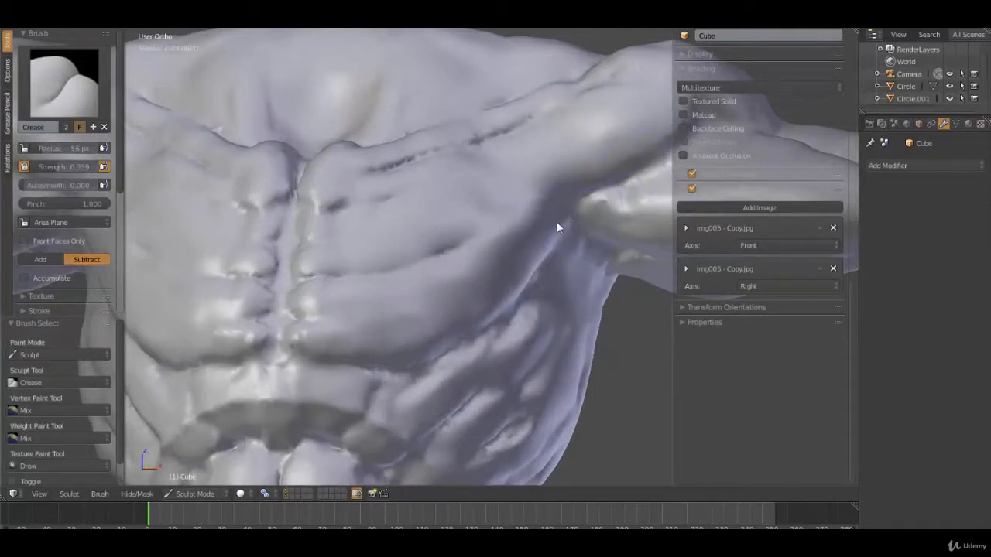
pyautogui.moveTo(581, 208); pyautogui.dragTo(582, 194)
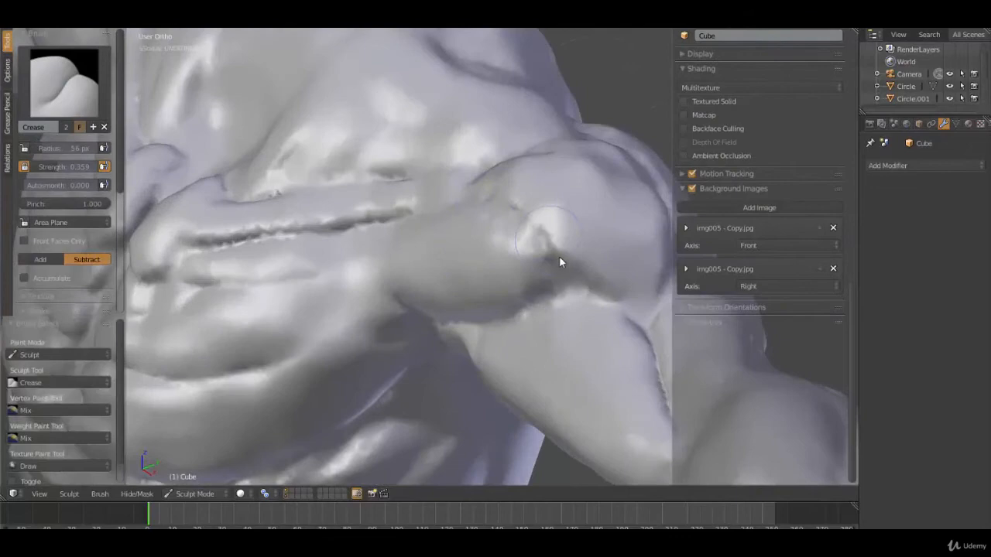
# Step: Carve the separation line across the shoulder between the deltoid heads with the Crease brush
pyautogui.moveTo(559, 256); pyautogui.dragTo(586, 285)
pyautogui.moveTo(499, 219); pyautogui.dragTo(572, 275)
pyautogui.moveTo(476, 202); pyautogui.dragTo(571, 274)
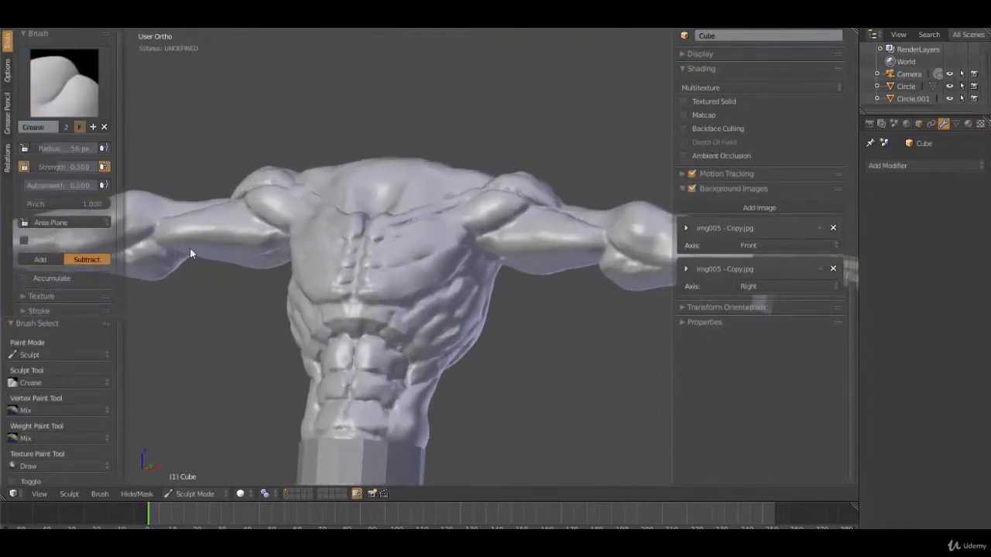
# Step: Set the dynamic topology detail size to 2 px
pyautogui.scroll(-5, 79, 235)
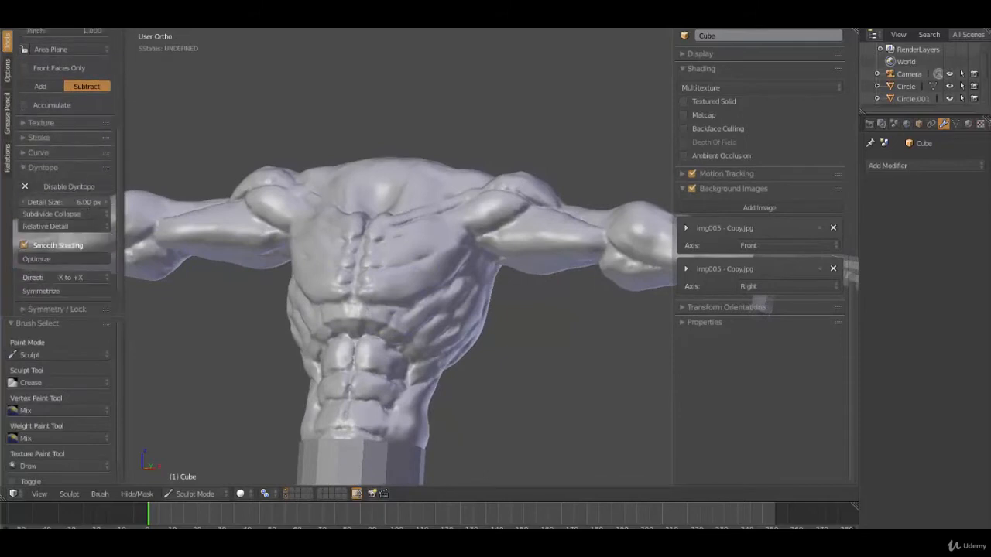
pyautogui.click(78, 201)
pyautogui.write('5')
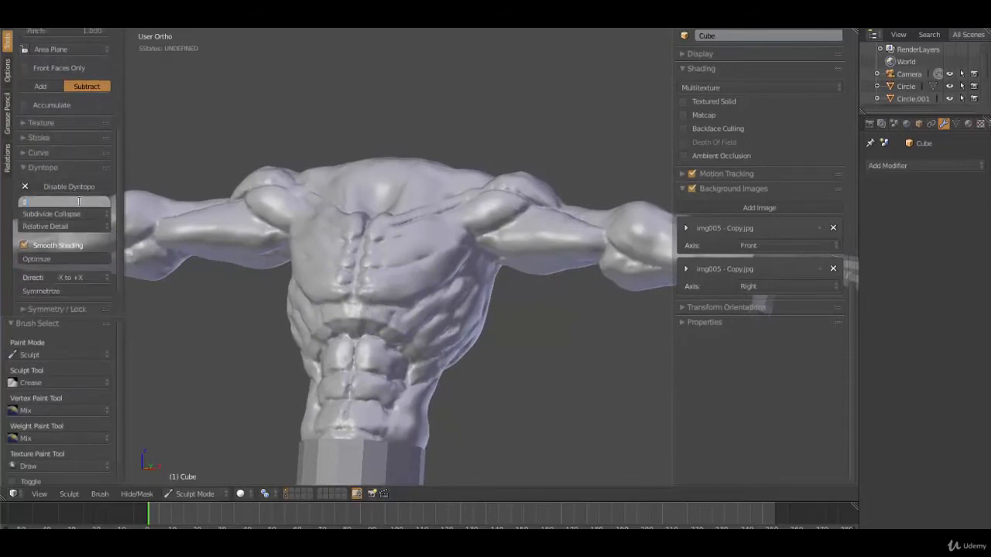
pyautogui.press('Return')
pyautogui.scroll(6, 84, 215)
pyautogui.scroll(1, 81, 213)
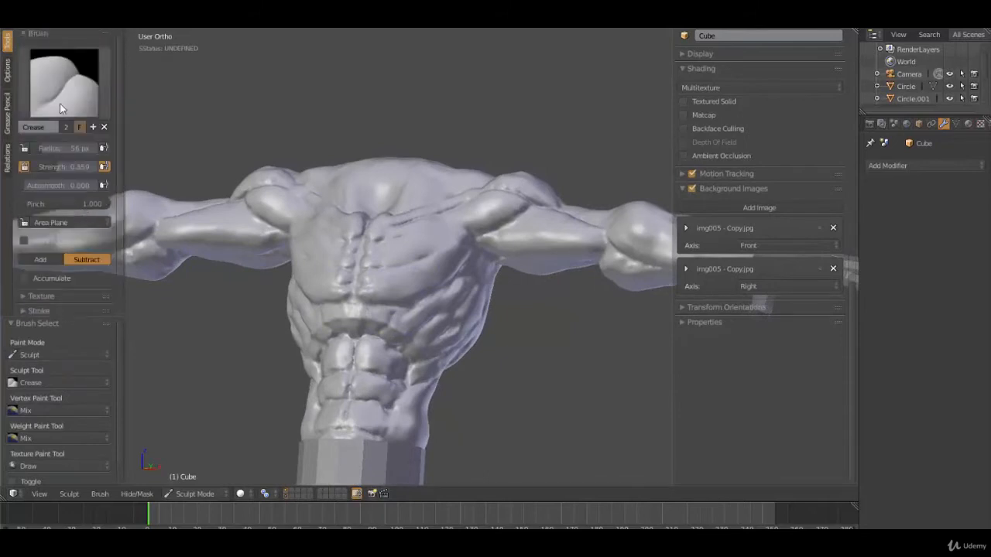
# Step: Switch to the Flatten/Contrast brush, enlarge its radius to 155 px and even out the chest and collarbone surfaces
pyautogui.click(60, 104)
pyautogui.click(330, 154)
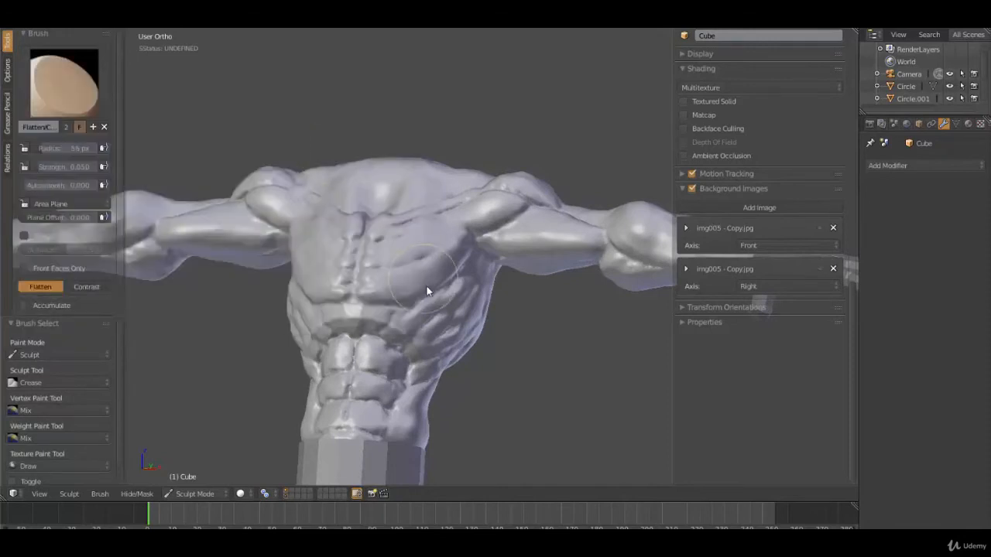
pyautogui.scroll(4, 434, 285)
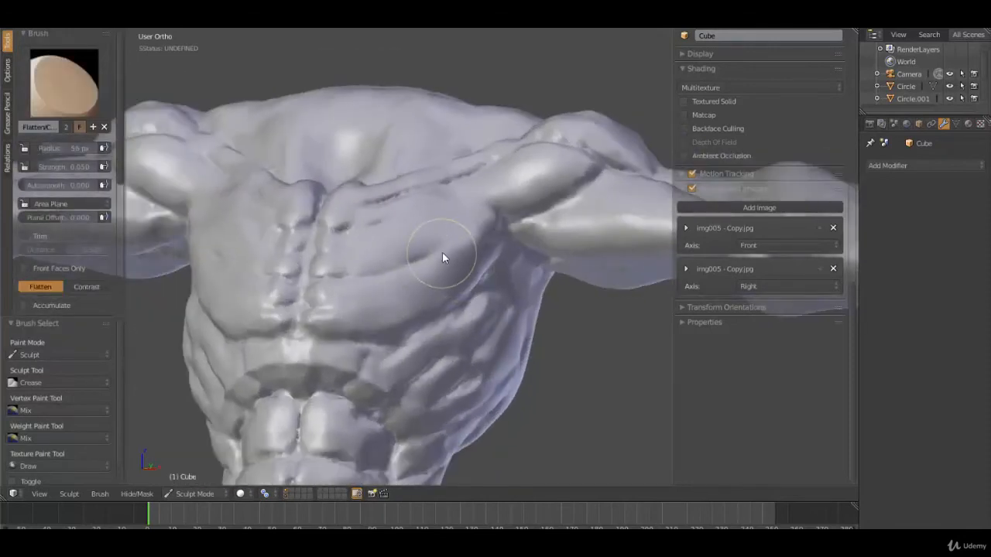
pyautogui.press('f')
pyautogui.click(495, 268)
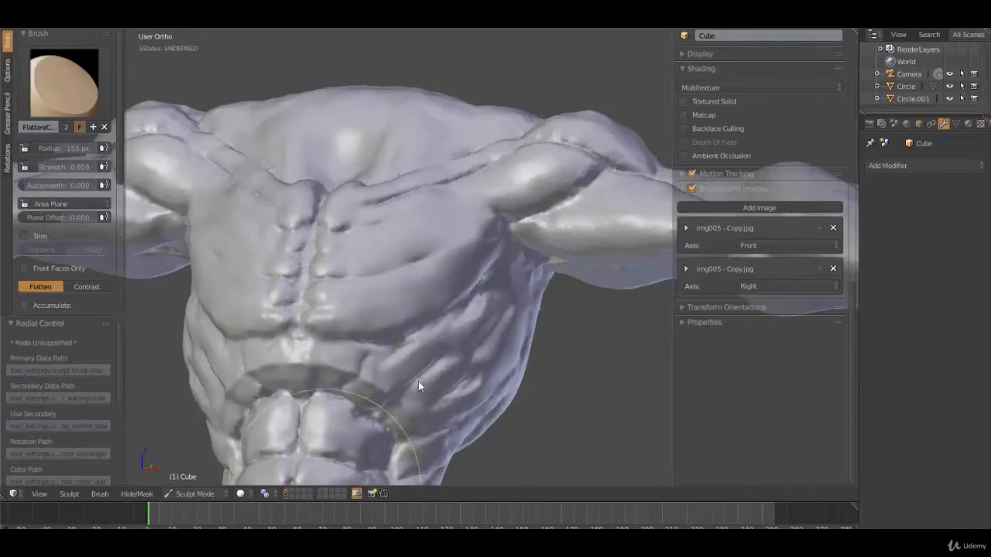
# Step: Flatten the lower back, the side of the back and the long muscles along the spine with the Flatten/Contrast brush
pyautogui.keyDown('shift'); pyautogui.moveTo(418, 423); pyautogui.dragTo(454, 261, button='middle'); pyautogui.keyUp('shift')
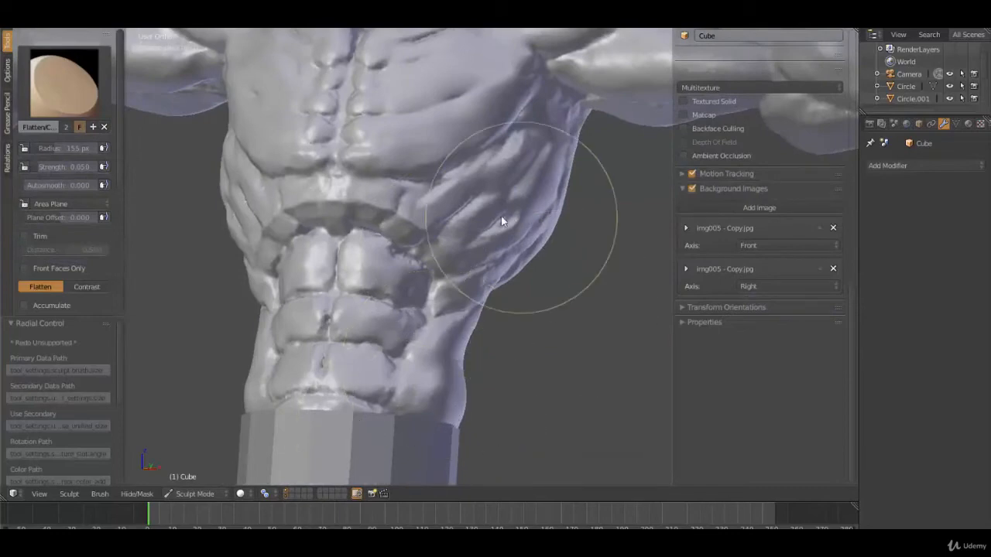
pyautogui.moveTo(501, 216); pyautogui.dragTo(319, 192, button='middle')
pyautogui.moveTo(351, 142)
pyautogui.mouseDown()
pyautogui.moveTo(372, 126)
pyautogui.moveTo(335, 195)
pyautogui.moveTo(347, 256)
pyautogui.moveTo(387, 331)
pyautogui.mouseUp()
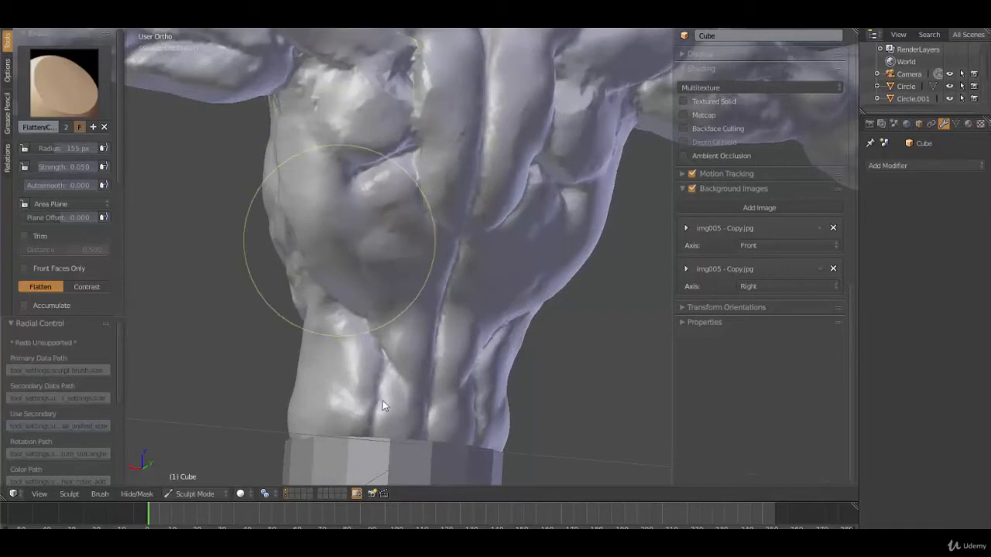
pyautogui.moveTo(382, 400)
pyautogui.mouseDown()
pyautogui.moveTo(354, 448)
pyautogui.moveTo(442, 353)
pyautogui.moveTo(461, 170)
pyautogui.mouseUp()
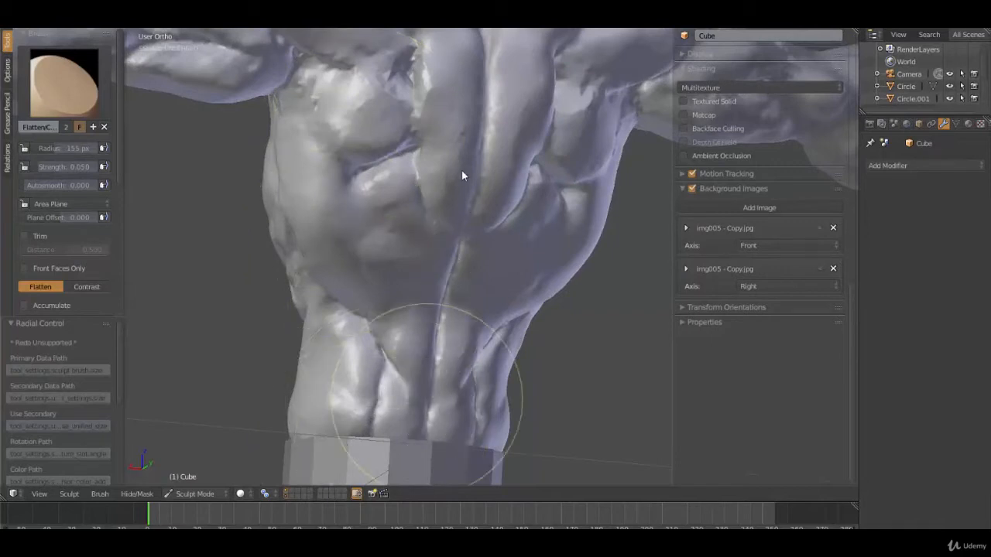
pyautogui.moveTo(472, 39); pyautogui.dragTo(464, 31)
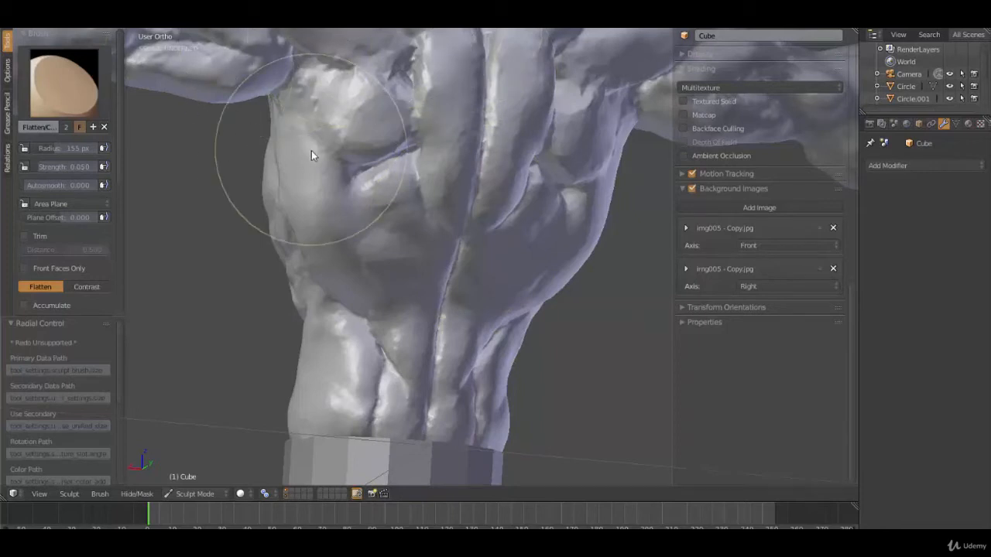
pyautogui.moveTo(295, 156)
pyautogui.mouseDown(button='middle')
pyautogui.moveTo(395, 258)
pyautogui.moveTo(440, 269)
pyautogui.moveTo(377, 127)
pyautogui.mouseUp(button='middle')
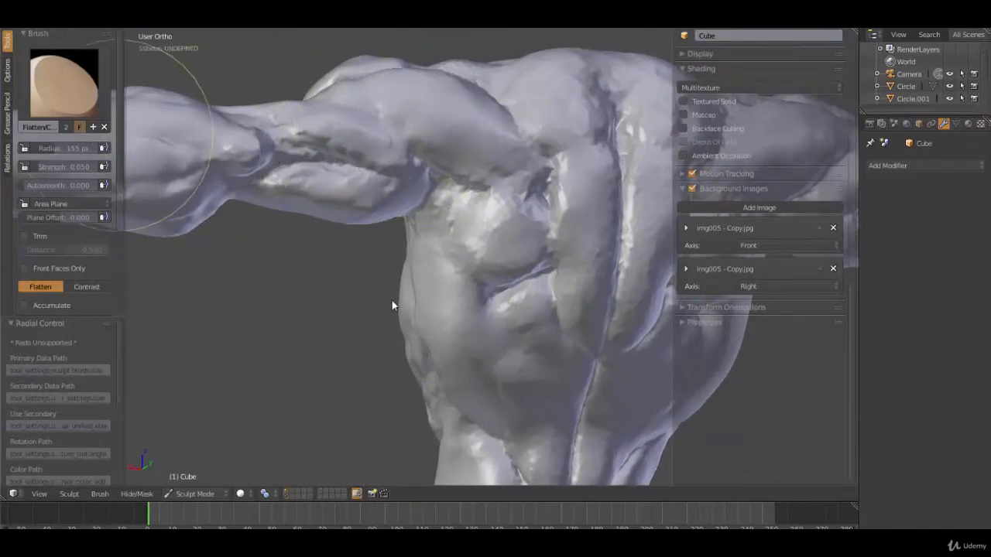
pyautogui.moveTo(363, 284)
pyautogui.mouseDown(button='middle')
pyautogui.moveTo(398, 328)
pyautogui.moveTo(502, 327)
pyautogui.moveTo(604, 283)
pyautogui.moveTo(606, 314)
pyautogui.moveTo(555, 361)
pyautogui.moveTo(499, 379)
pyautogui.moveTo(544, 347)
pyautogui.mouseUp(button='middle')
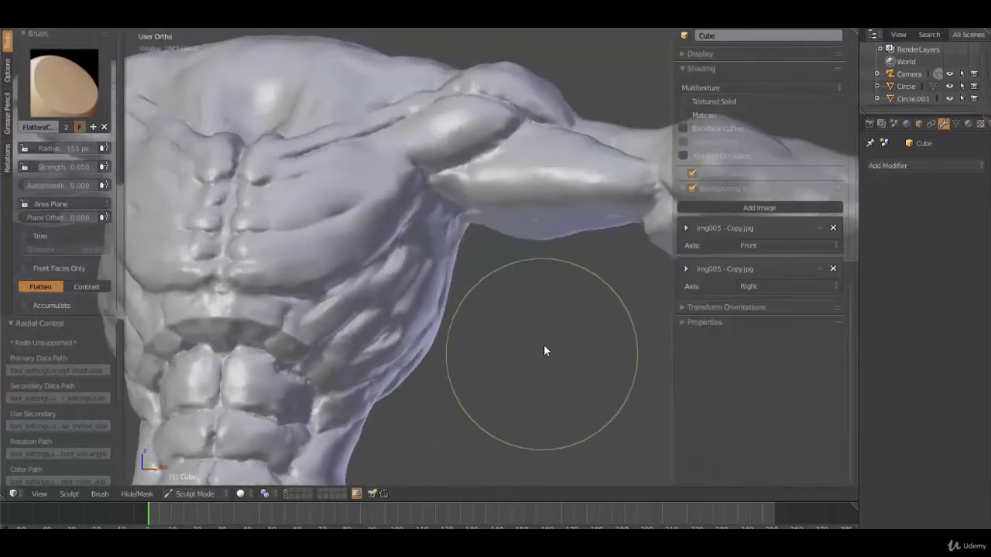
# Step: Reduce the brush radius to 66 px and smooth the collarbone, upper chest and front deltoid
pyautogui.moveTo(510, 270); pyautogui.dragTo(496, 190, button='middle')
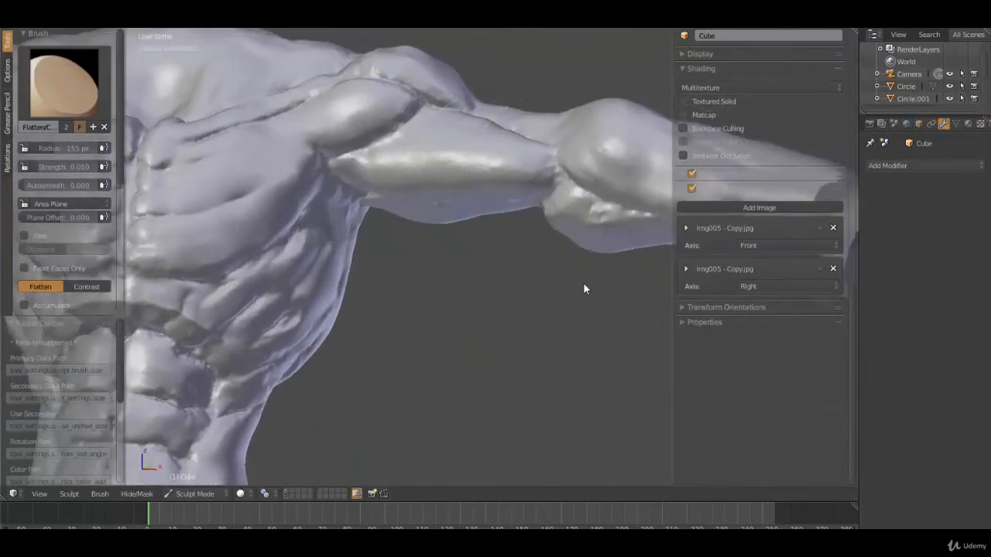
pyautogui.moveTo(507, 260); pyautogui.dragTo(451, 212, button='middle')
pyautogui.press('s')
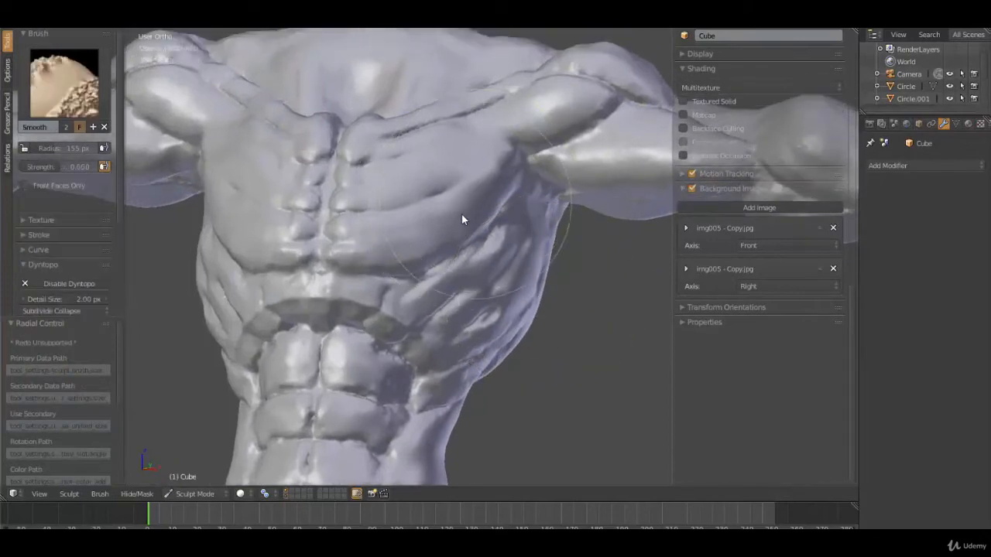
pyautogui.hotkey('shift', 't')
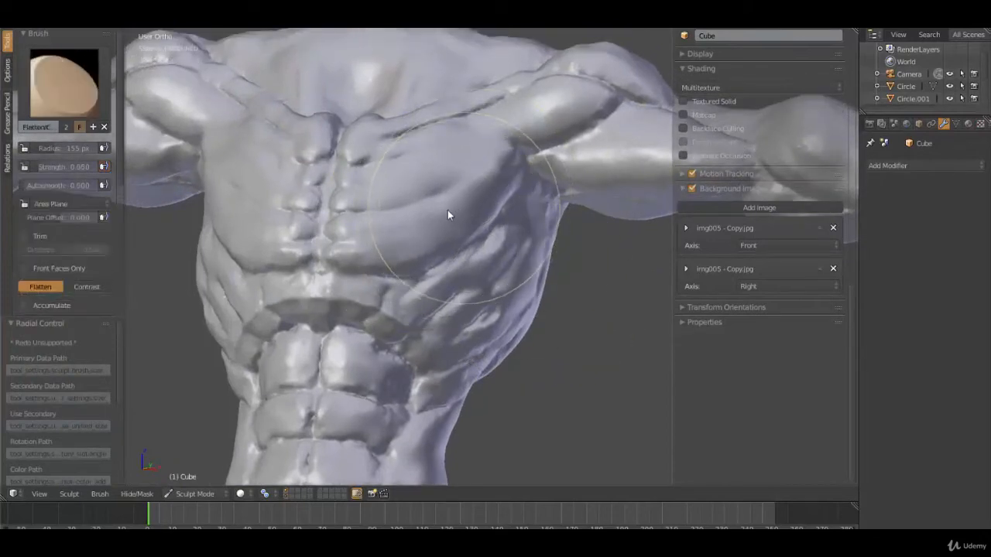
pyautogui.press('f')
pyautogui.click(410, 221)
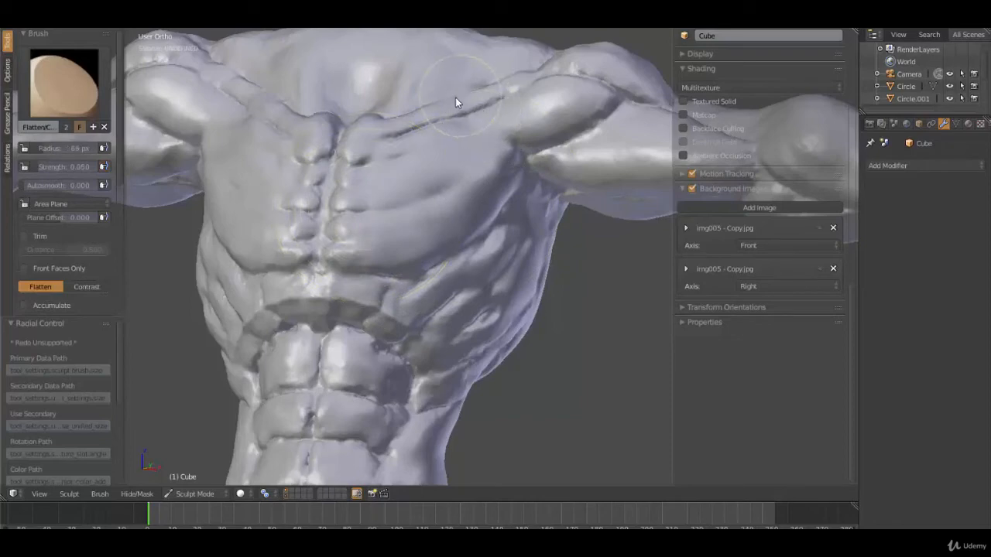
pyautogui.moveTo(455, 98)
pyautogui.keyDown('shift'); pyautogui.mouseDown()
pyautogui.moveTo(403, 124)
pyautogui.moveTo(381, 90)
pyautogui.mouseUp(); pyautogui.keyUp('shift')
pyautogui.moveTo(574, 176)
pyautogui.keyDown('shift'); pyautogui.mouseDown()
pyautogui.moveTo(658, 156)
pyautogui.moveTo(600, 133)
pyautogui.mouseUp(); pyautogui.keyUp('shift')
pyautogui.moveTo(542, 104)
pyautogui.keyDown('shift'); pyautogui.mouseDown()
pyautogui.moveTo(577, 100)
pyautogui.moveTo(582, 123)
pyautogui.mouseUp(); pyautogui.keyUp('shift')
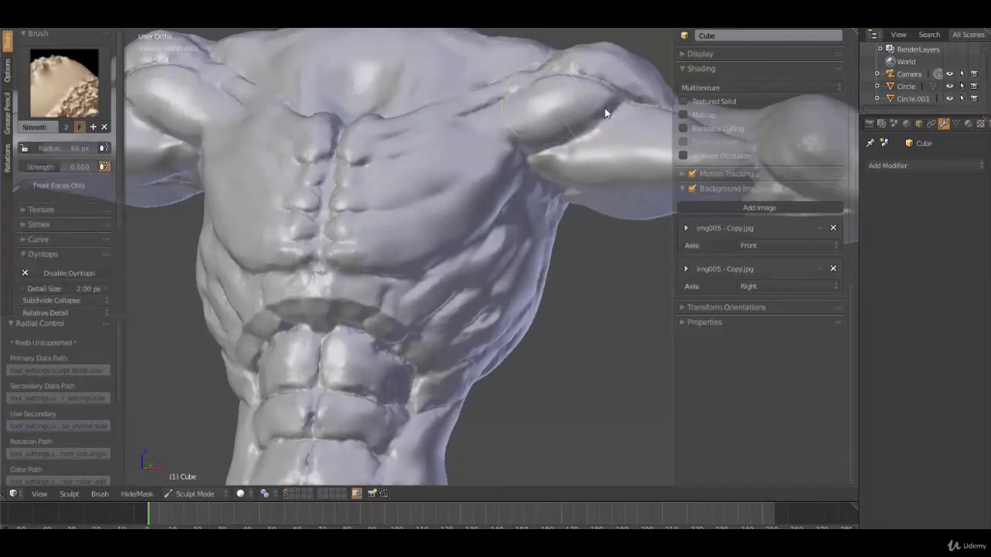
# Step: Smooth the deltoid and the top of the shoulder up to the trapezius from the side
pyautogui.moveTo(562, 153)
pyautogui.mouseDown(button='middle')
pyautogui.moveTo(424, 221)
pyautogui.moveTo(438, 237)
pyautogui.mouseUp(button='middle')
pyautogui.keyDown('shift'); pyautogui.moveTo(421, 276); pyautogui.dragTo(414, 312); pyautogui.keyUp('shift')
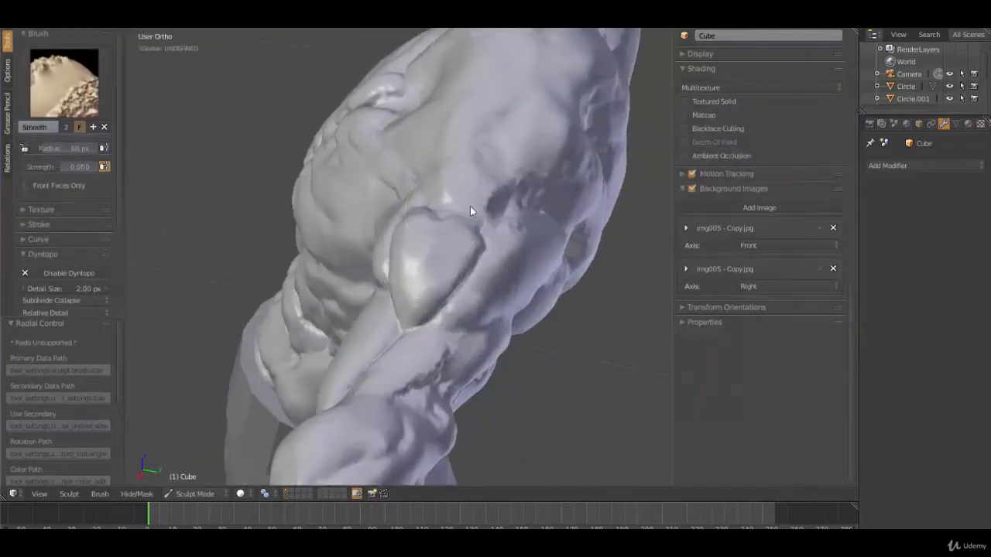
pyautogui.moveTo(469, 205)
pyautogui.keyDown('shift'); pyautogui.mouseDown()
pyautogui.moveTo(485, 156)
pyautogui.moveTo(457, 138)
pyautogui.mouseUp(); pyautogui.keyUp('shift')
pyautogui.moveTo(495, 163)
pyautogui.keyDown('shift'); pyautogui.mouseDown()
pyautogui.moveTo(507, 165)
pyautogui.moveTo(502, 210)
pyautogui.moveTo(460, 186)
pyautogui.mouseUp(); pyautogui.keyUp('shift')
# Step: Switch to the Smooth brush and soften the rough upper back between the rear deltoid and the spine
pyautogui.moveTo(500, 207); pyautogui.dragTo(432, 160, button='middle')
pyautogui.press('s')
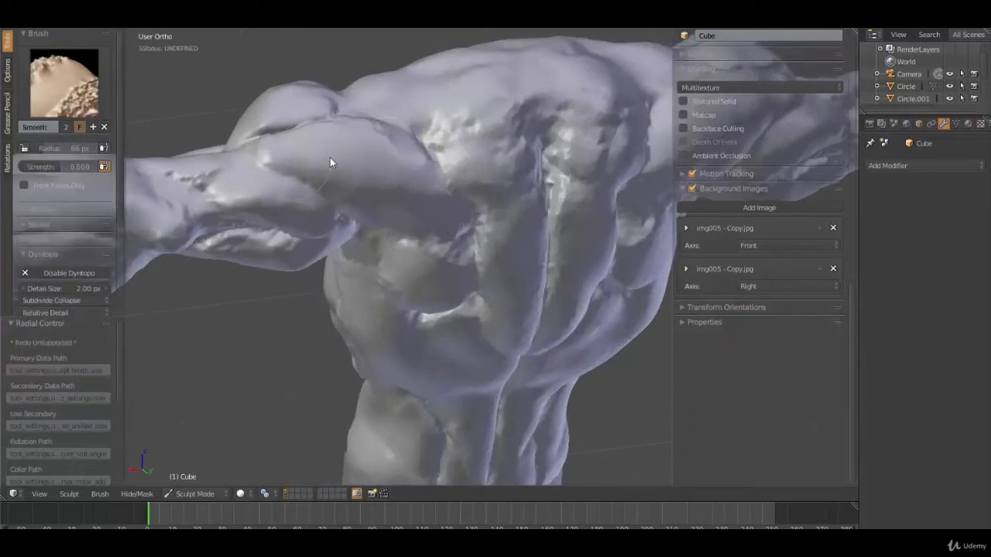
pyautogui.moveTo(509, 103)
pyautogui.mouseDown()
pyautogui.moveTo(533, 127)
pyautogui.moveTo(508, 191)
pyautogui.moveTo(475, 144)
pyautogui.mouseUp()
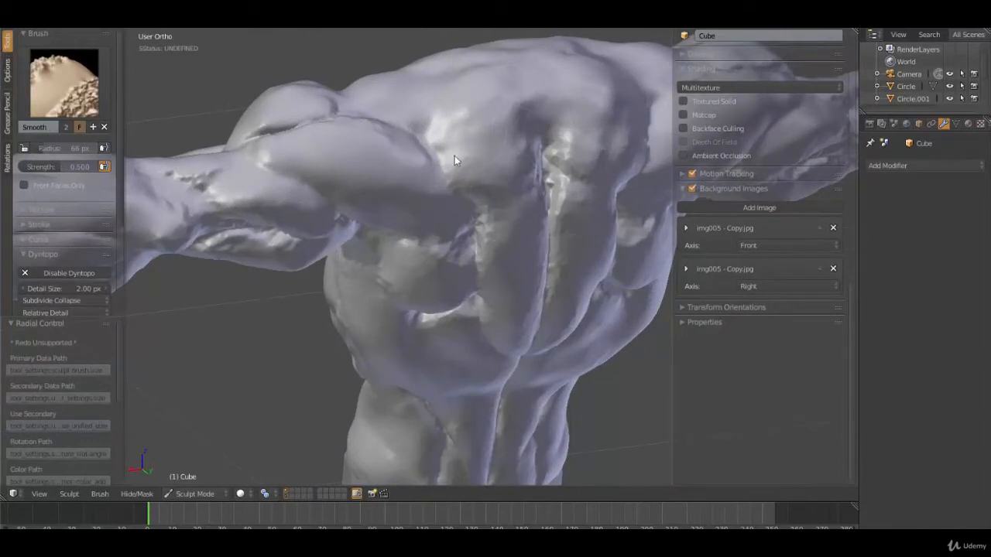
# Step: Smooth the two long muscles beside the spine down to where they meet in the mid back
pyautogui.hotkey('shift', 't')
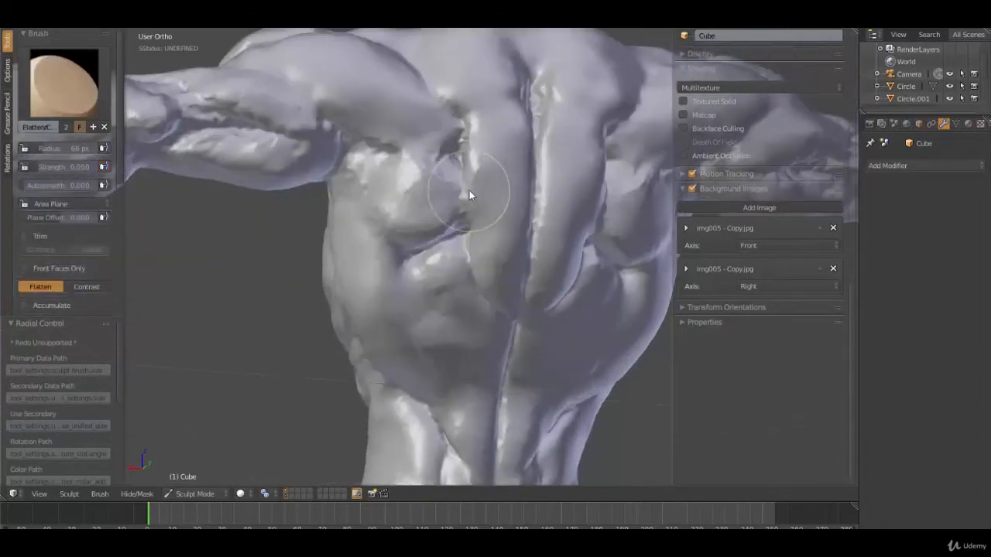
pyautogui.press('s')
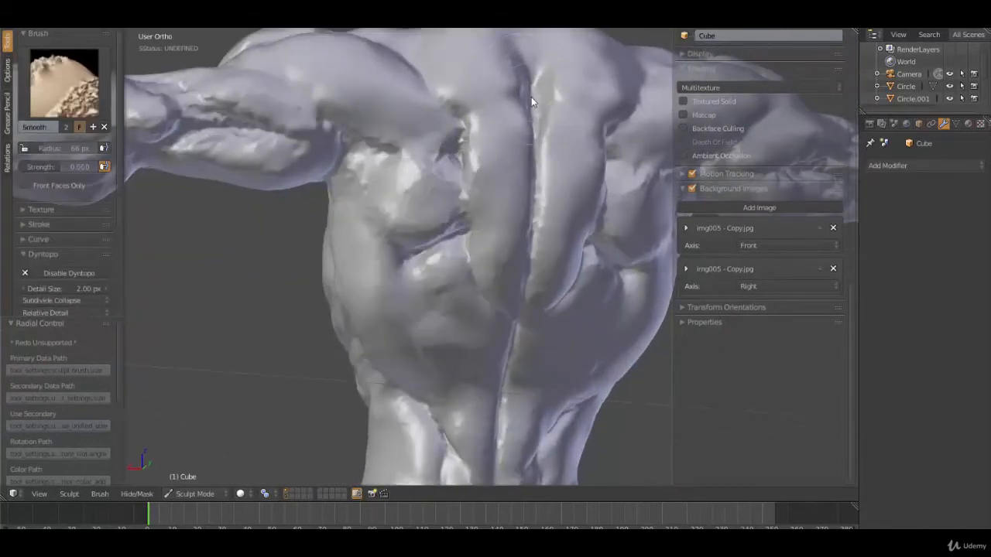
pyautogui.hotkey('shift', 't')
pyautogui.press('s')
pyautogui.moveTo(509, 305)
pyautogui.mouseDown()
pyautogui.moveTo(536, 184)
pyautogui.moveTo(485, 264)
pyautogui.moveTo(476, 217)
pyautogui.mouseUp()
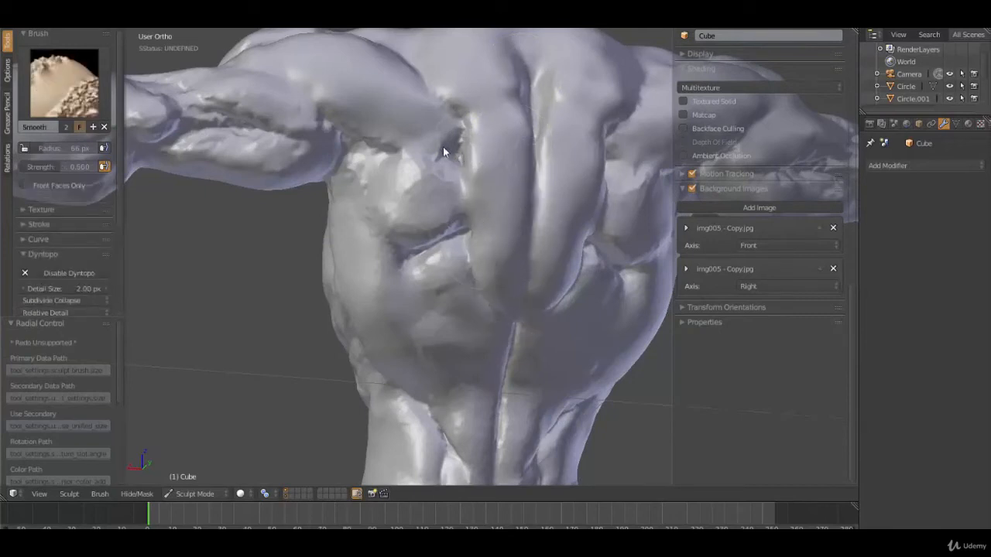
# Step: Carve the boundary between the rear deltoid and the shoulder blade muscle with the Crease brush at a 38 px radius
pyautogui.press('c')
pyautogui.hotkey('shift', 'c')
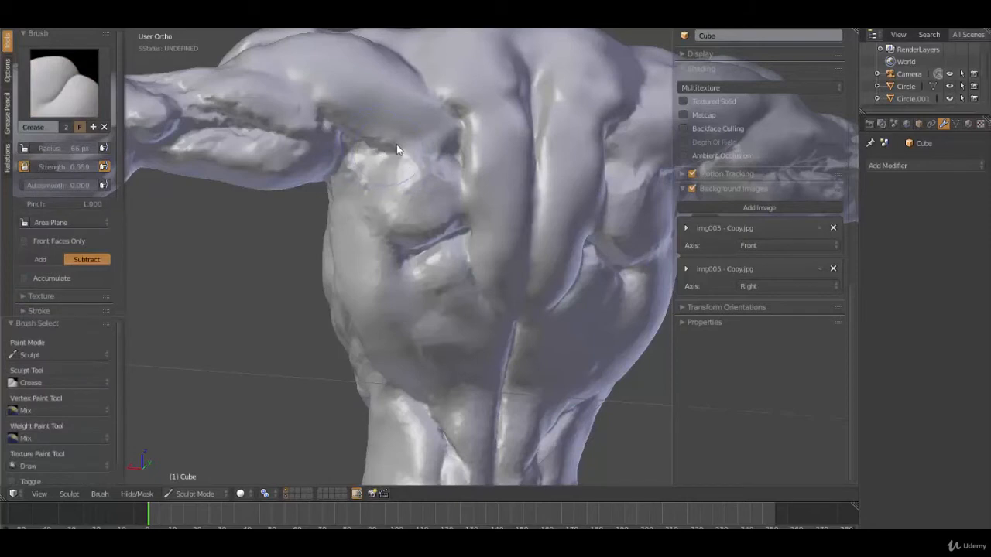
pyautogui.moveTo(394, 145); pyautogui.dragTo(385, 148)
pyautogui.press('f')
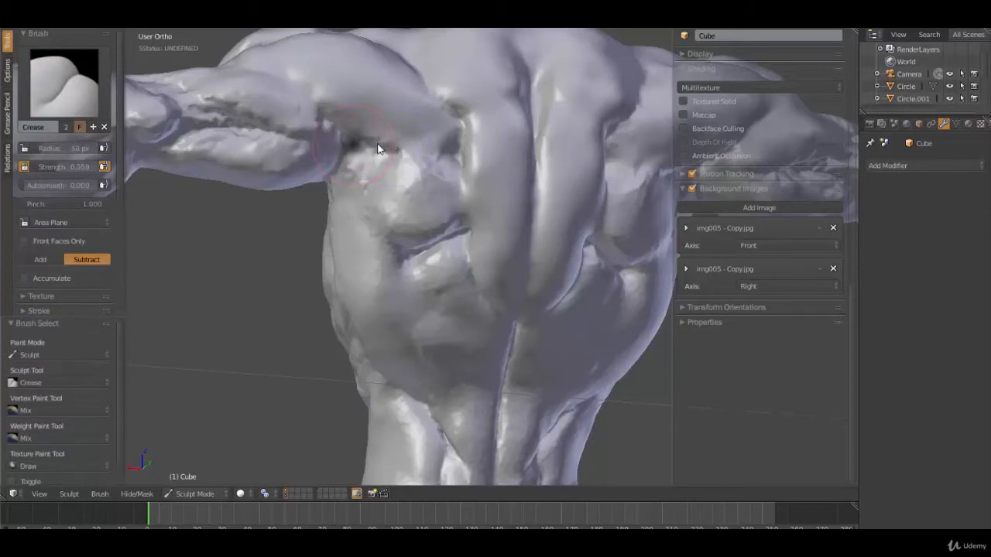
pyautogui.click(381, 144)
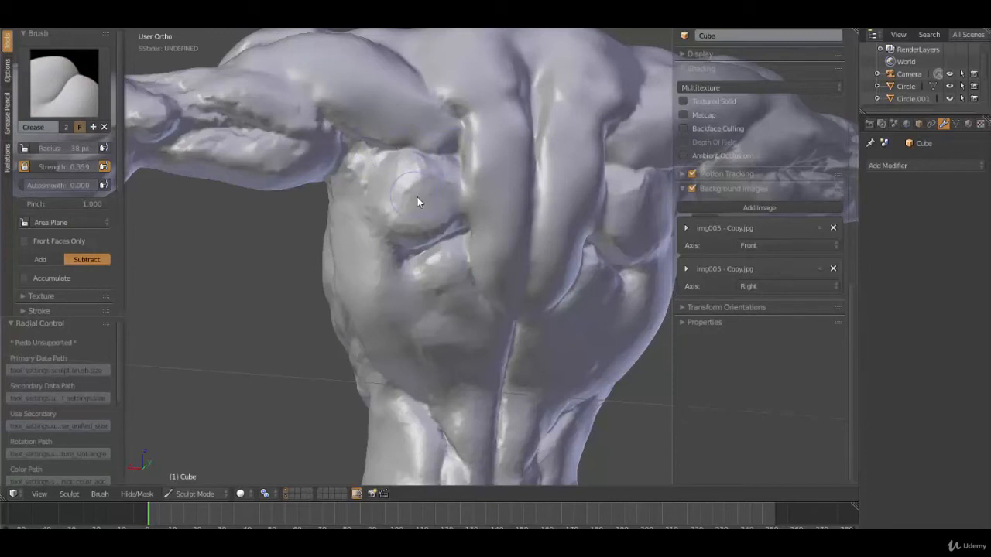
# Step: Smooth the shoulder blade muscles, the lats and the lower back with the Smooth brush at an 85 px radius
pyautogui.press('f')
pyautogui.click(438, 217)
pyautogui.press('s')
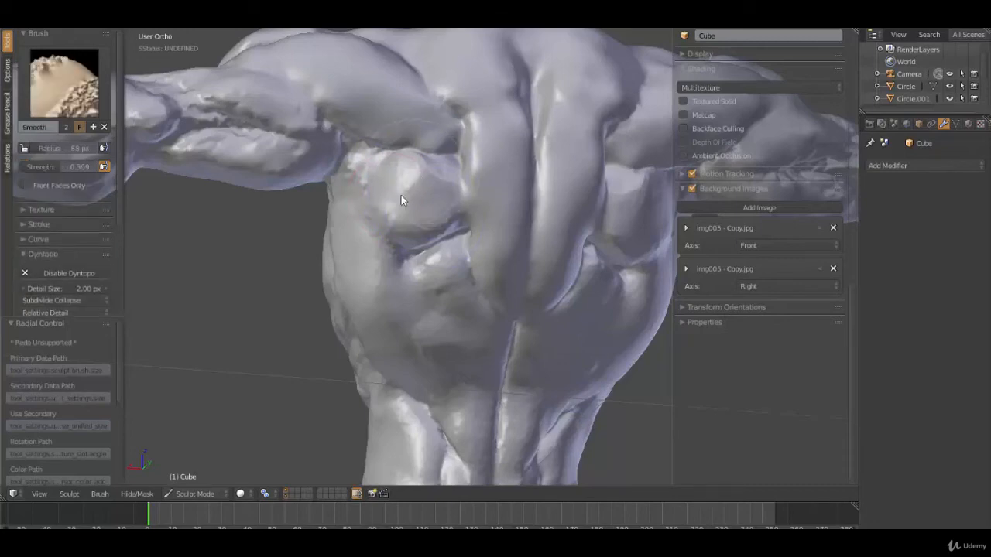
pyautogui.moveTo(402, 194); pyautogui.dragTo(413, 173, button='middle')
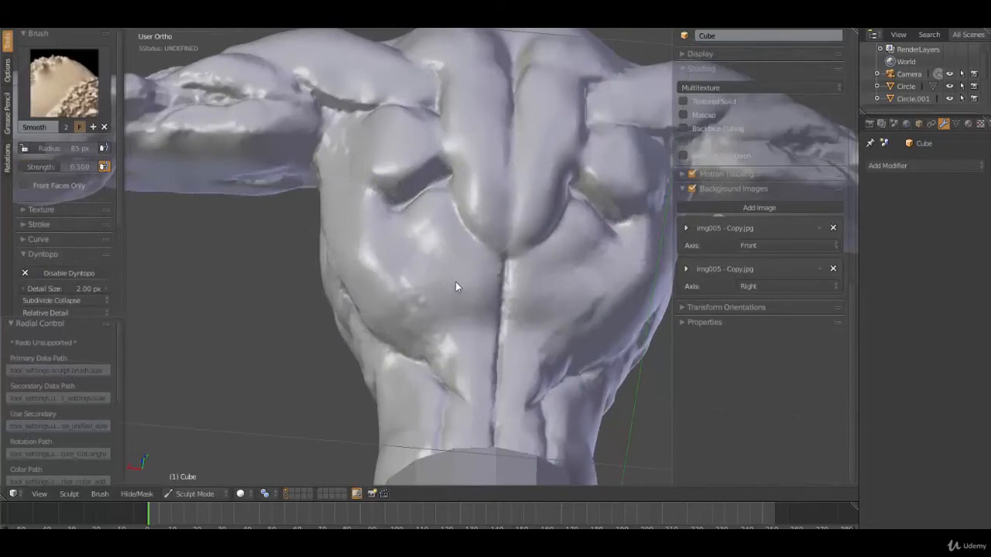
pyautogui.moveTo(456, 395)
pyautogui.mouseDown()
pyautogui.moveTo(452, 346)
pyautogui.moveTo(497, 290)
pyautogui.moveTo(430, 354)
pyautogui.moveTo(410, 353)
pyautogui.mouseUp()
# Step: Re-carve the spine groove from the upper back to the waist with the Crease brush at a 54 px radius
pyautogui.hotkey('shift', 'c')
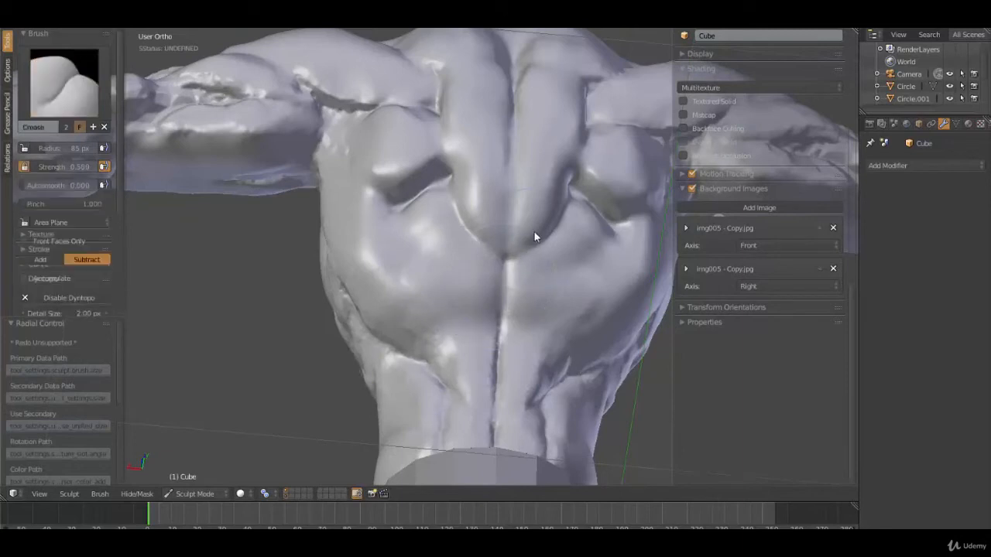
pyautogui.press('f')
pyautogui.click(499, 107)
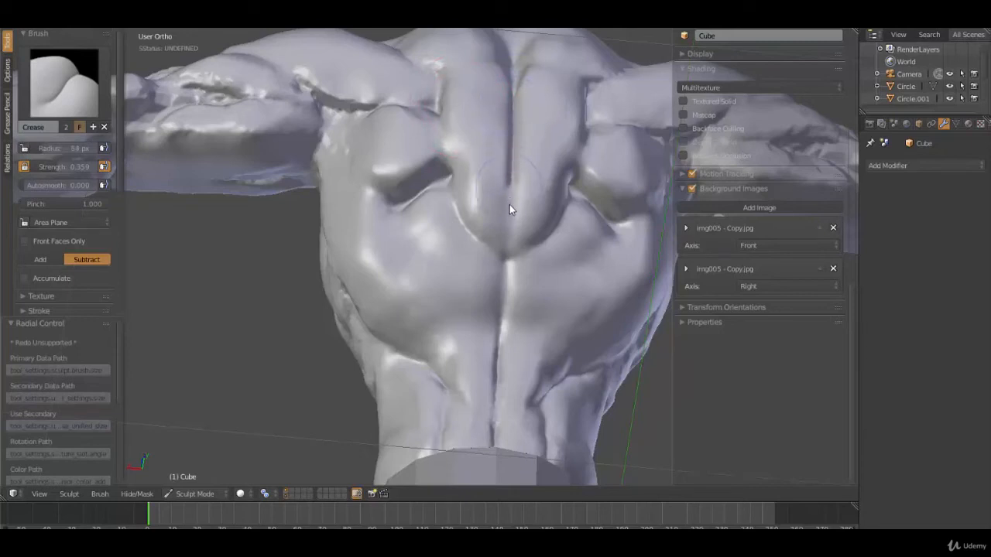
pyautogui.moveTo(508, 265); pyautogui.dragTo(497, 385)
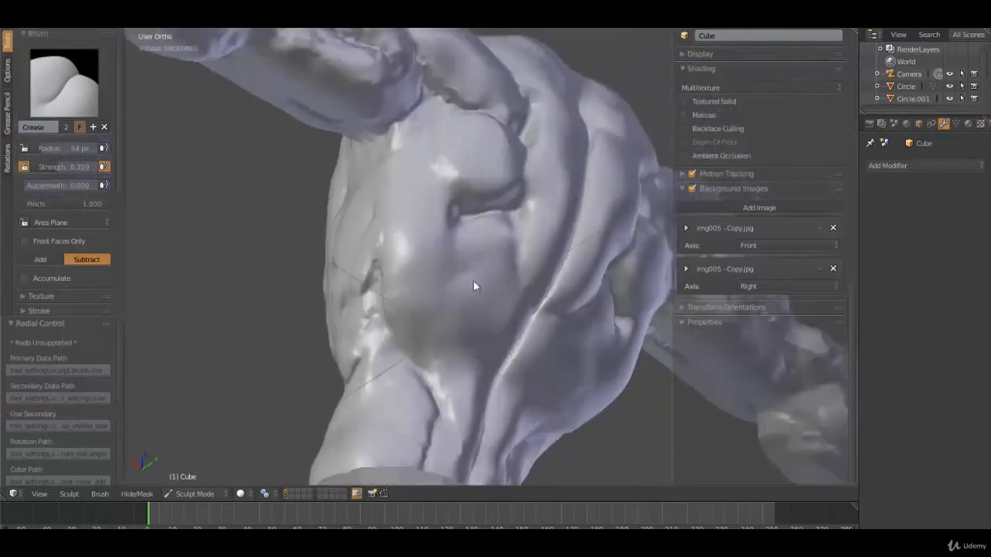
# Step: Smooth the rough muscle surfaces along the back of the upper arm with the Smooth brush at a 54 px radius
pyautogui.moveTo(472, 280); pyautogui.dragTo(478, 215, button='middle')
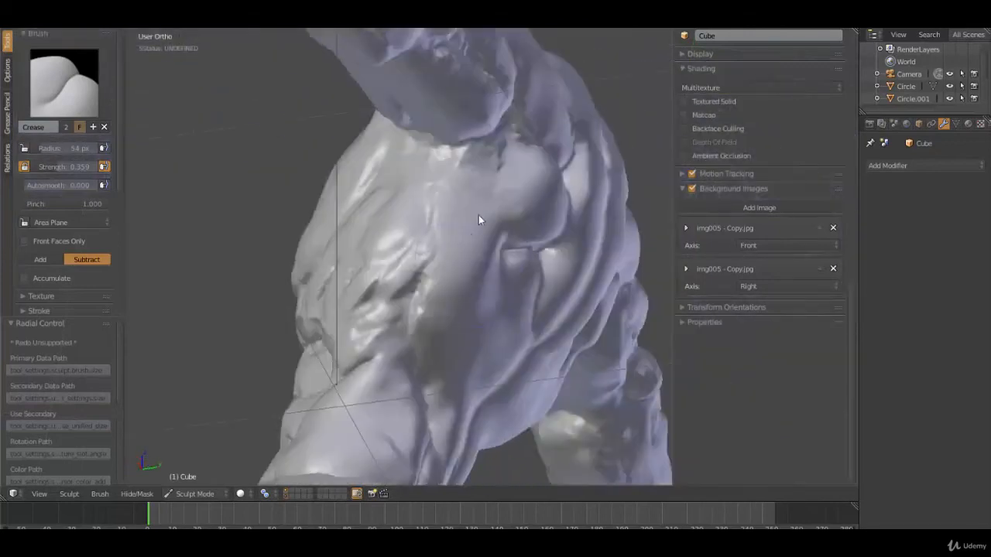
pyautogui.press('s')
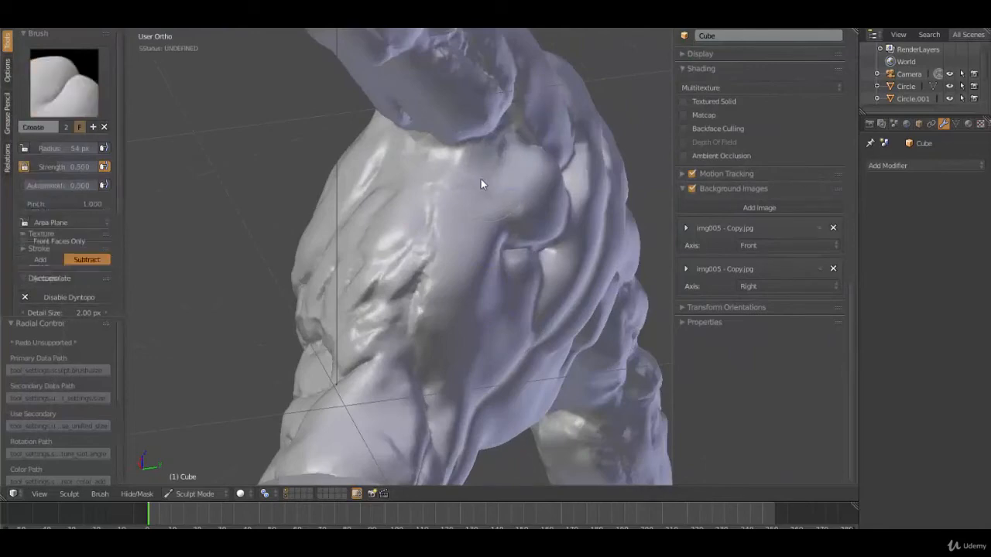
pyautogui.moveTo(480, 179)
pyautogui.mouseDown(button='middle')
pyautogui.moveTo(402, 210)
pyautogui.moveTo(411, 154)
pyautogui.mouseUp(button='middle')
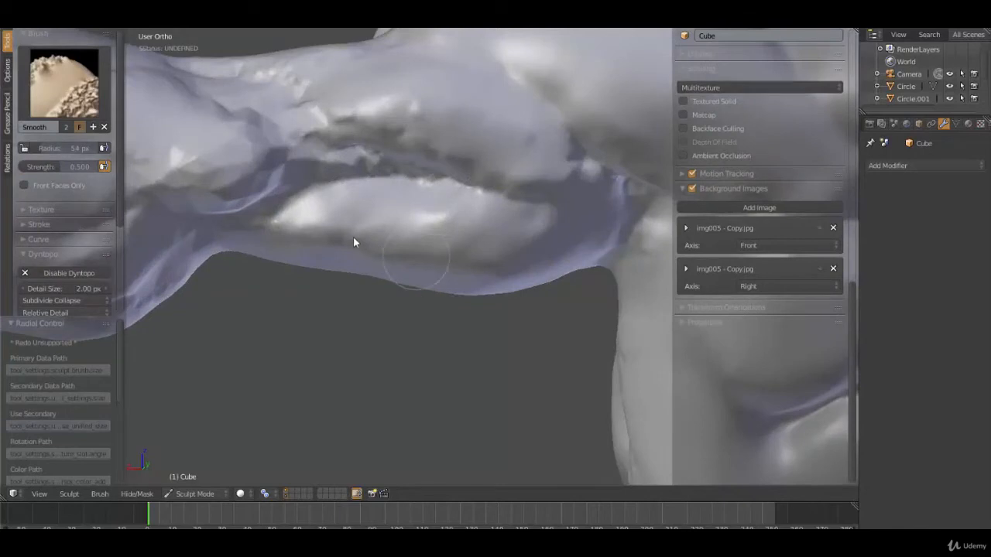
pyautogui.keyDown('shift'); pyautogui.moveTo(354, 237); pyautogui.dragTo(301, 236); pyautogui.keyUp('shift')
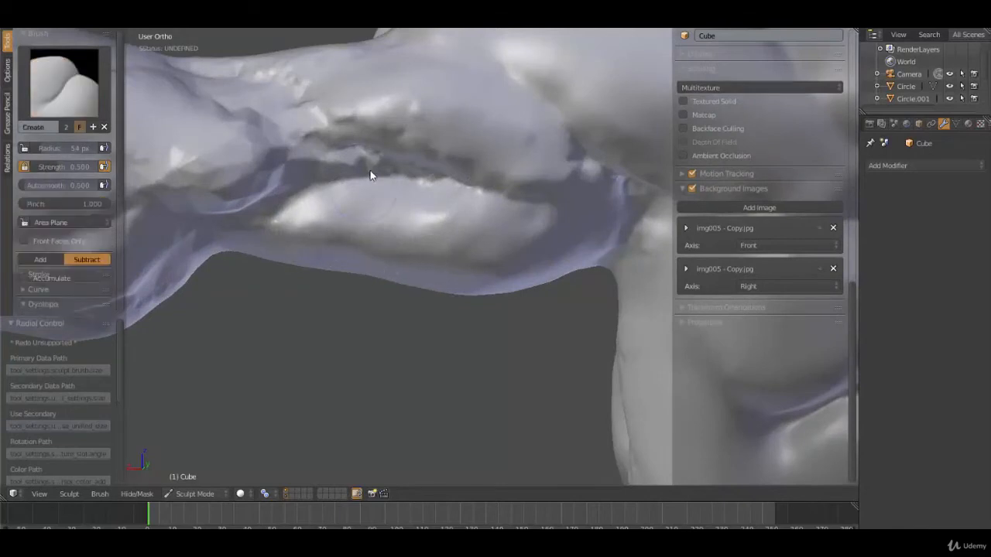
pyautogui.keyDown('shift'); pyautogui.moveTo(333, 161); pyautogui.dragTo(385, 168); pyautogui.keyUp('shift')
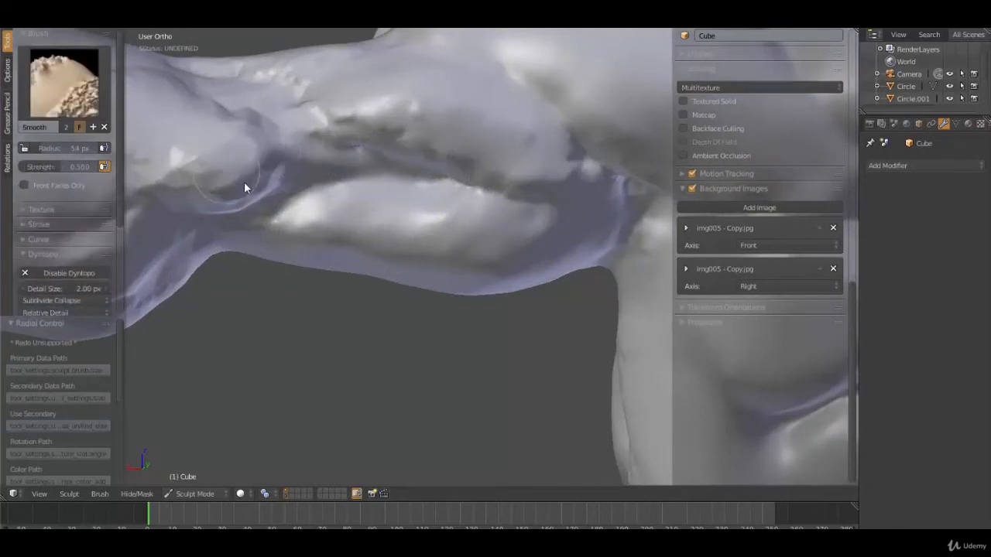
pyautogui.moveTo(243, 181)
pyautogui.keyDown('shift'); pyautogui.mouseDown()
pyautogui.moveTo(267, 181)
pyautogui.moveTo(222, 190)
pyautogui.moveTo(201, 159)
pyautogui.moveTo(247, 120)
pyautogui.moveTo(163, 184)
pyautogui.moveTo(139, 163)
pyautogui.moveTo(387, 124)
pyautogui.moveTo(512, 169)
pyautogui.moveTo(557, 171)
pyautogui.moveTo(527, 130)
pyautogui.mouseUp(); pyautogui.keyUp('shift')
pyautogui.moveTo(584, 177)
pyautogui.keyDown('shift'); pyautogui.mouseDown()
pyautogui.moveTo(614, 181)
pyautogui.moveTo(403, 109)
pyautogui.mouseUp(); pyautogui.keyUp('shift')
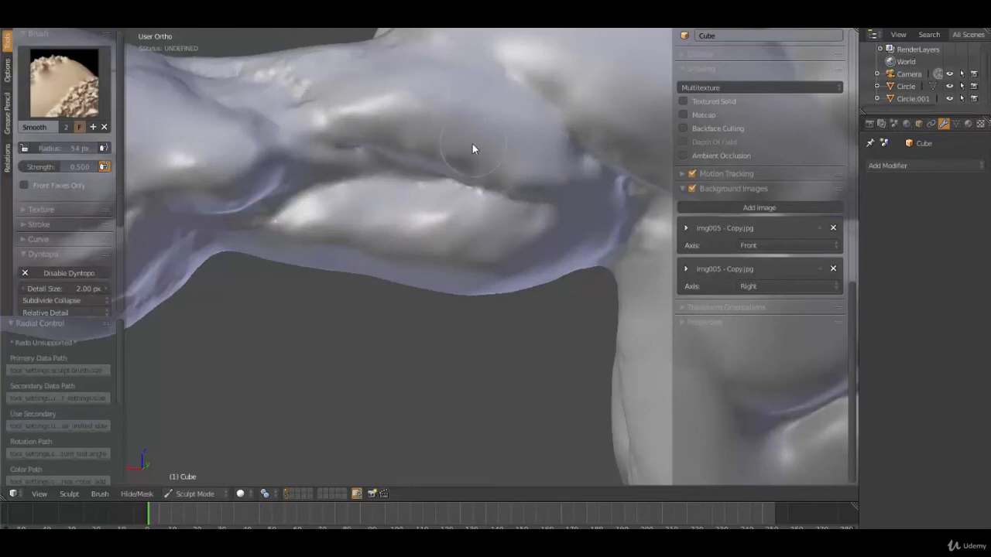
# Step: Smooth the outer upper arm from below the deltoid down toward the elbow
pyautogui.hotkey('shift', 'c')
pyautogui.moveTo(301, 145)
pyautogui.mouseDown(button='middle')
pyautogui.moveTo(506, 323)
pyautogui.moveTo(392, 215)
pyautogui.moveTo(504, 179)
pyautogui.mouseUp(button='middle')
pyautogui.keyDown('shift'); pyautogui.moveTo(445, 184); pyautogui.dragTo(383, 318); pyautogui.keyUp('shift')
pyautogui.moveTo(505, 175)
pyautogui.keyDown('shift'); pyautogui.mouseDown()
pyautogui.moveTo(442, 284)
pyautogui.moveTo(402, 310)
pyautogui.mouseUp(); pyautogui.keyUp('shift')
pyautogui.moveTo(402, 309)
pyautogui.mouseDown(button='middle')
pyautogui.moveTo(481, 277)
pyautogui.moveTo(466, 293)
pyautogui.moveTo(438, 292)
pyautogui.moveTo(402, 274)
pyautogui.mouseUp(button='middle')
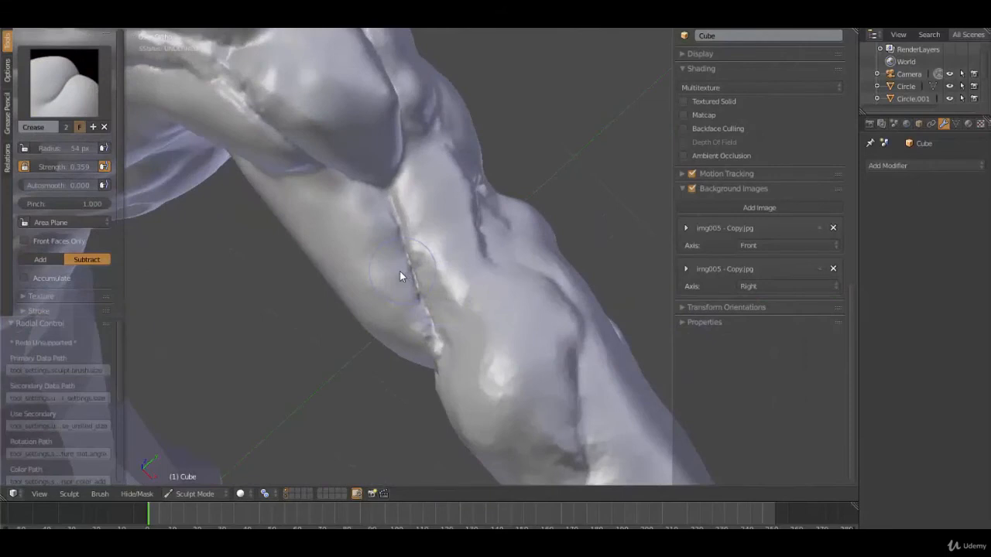
# Step: Shift the muscle boundary on the outer upper arm slightly toward the elbow with the Grab brush at a 150 px radius
pyautogui.press('g')
pyautogui.press('f')
pyautogui.click(458, 281)
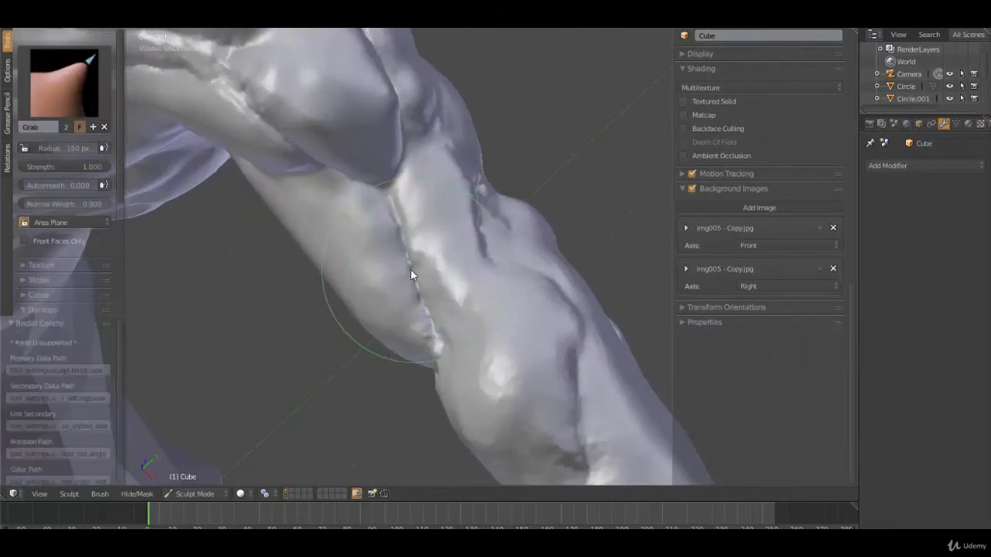
pyautogui.moveTo(412, 270); pyautogui.dragTo(424, 278)
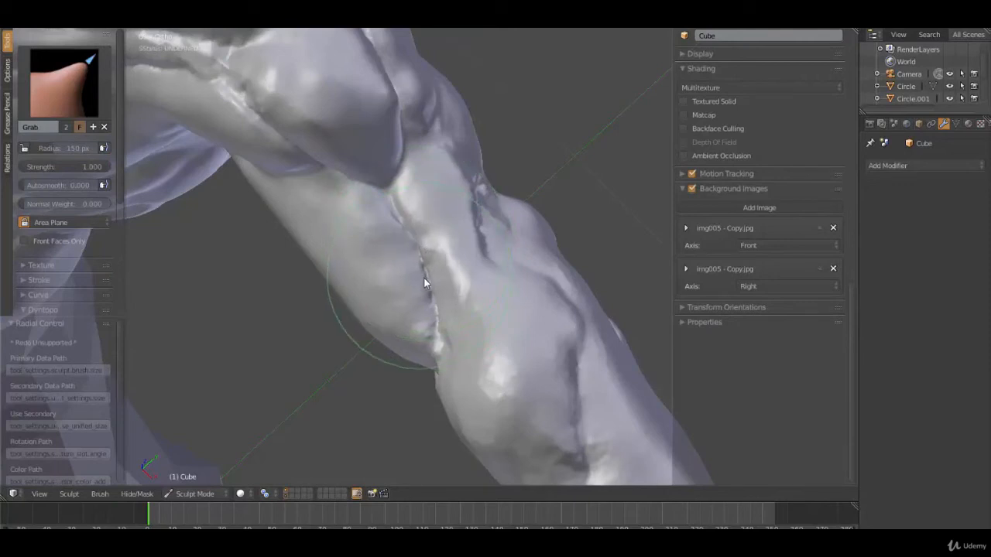
# Step: Smooth the lower upper arm, the elbow and the upper forearm with the Smooth brush at a 150 px radius
pyautogui.moveTo(449, 259); pyautogui.dragTo(537, 250, button='middle')
pyautogui.hotkey('shift', 's')
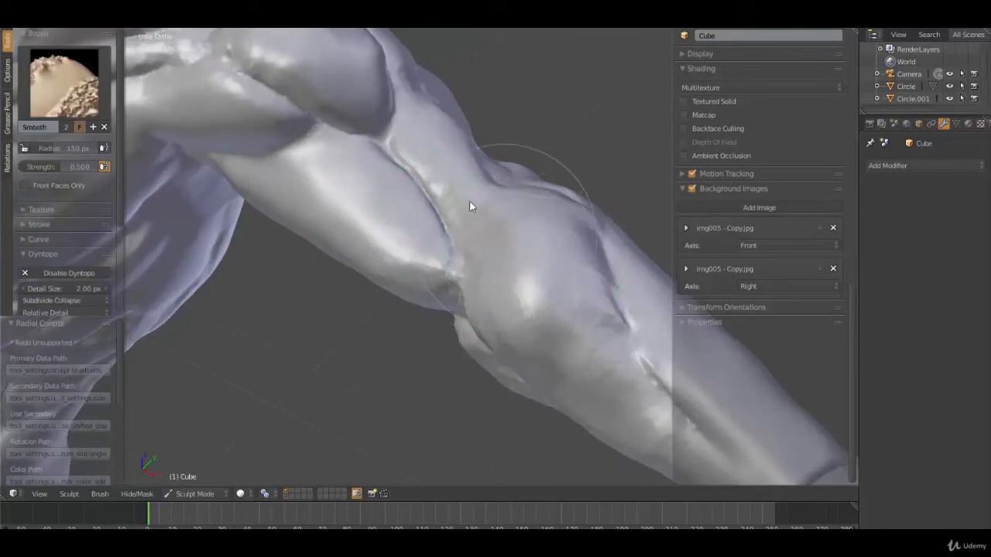
pyautogui.press('g')
pyautogui.moveTo(509, 343)
pyautogui.mouseDown(button='middle')
pyautogui.moveTo(420, 319)
pyautogui.moveTo(426, 343)
pyautogui.moveTo(465, 294)
pyautogui.mouseUp(button='middle')
pyautogui.press('s')
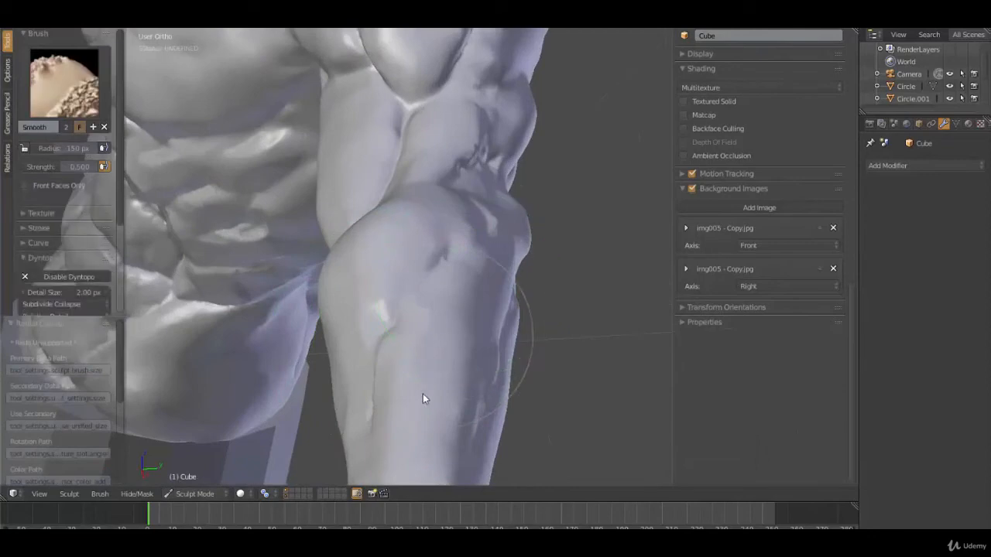
pyautogui.press('g')
# Step: Smooth the forearm from the elbow down to the wrist on its back and inner sides
pyautogui.moveTo(472, 263)
pyautogui.mouseDown(button='middle')
pyautogui.moveTo(485, 355)
pyautogui.moveTo(418, 314)
pyautogui.moveTo(347, 232)
pyautogui.mouseUp(button='middle')
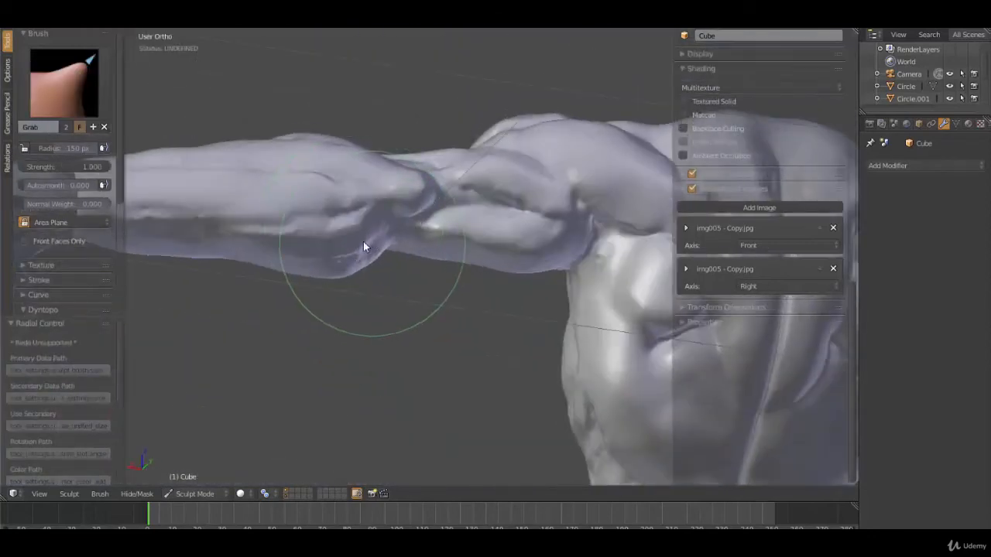
pyautogui.moveTo(427, 254); pyautogui.dragTo(454, 235, button='middle')
pyautogui.press('s')
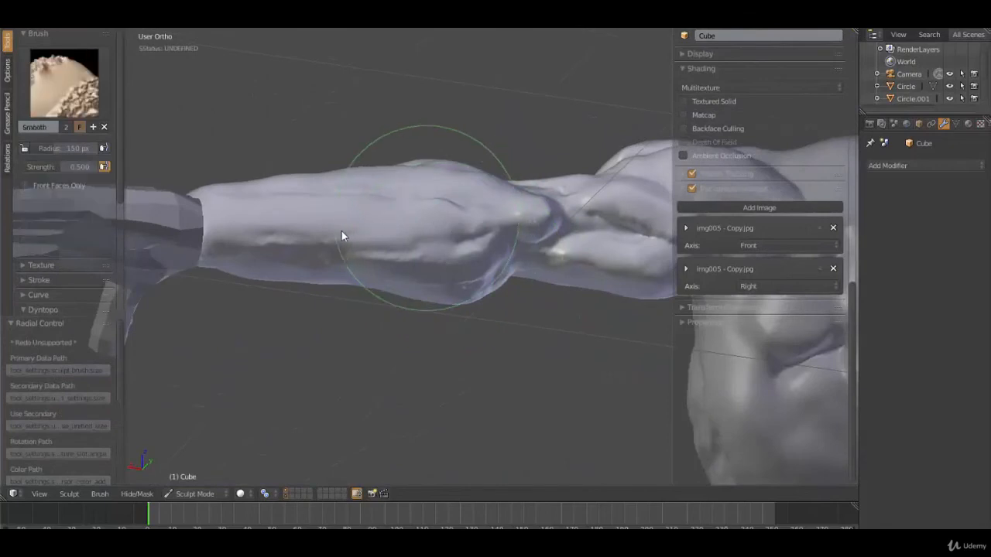
pyautogui.press('g')
pyautogui.moveTo(443, 284)
pyautogui.mouseDown(button='middle')
pyautogui.moveTo(400, 226)
pyautogui.moveTo(462, 199)
pyautogui.mouseUp(button='middle')
pyautogui.press('s')
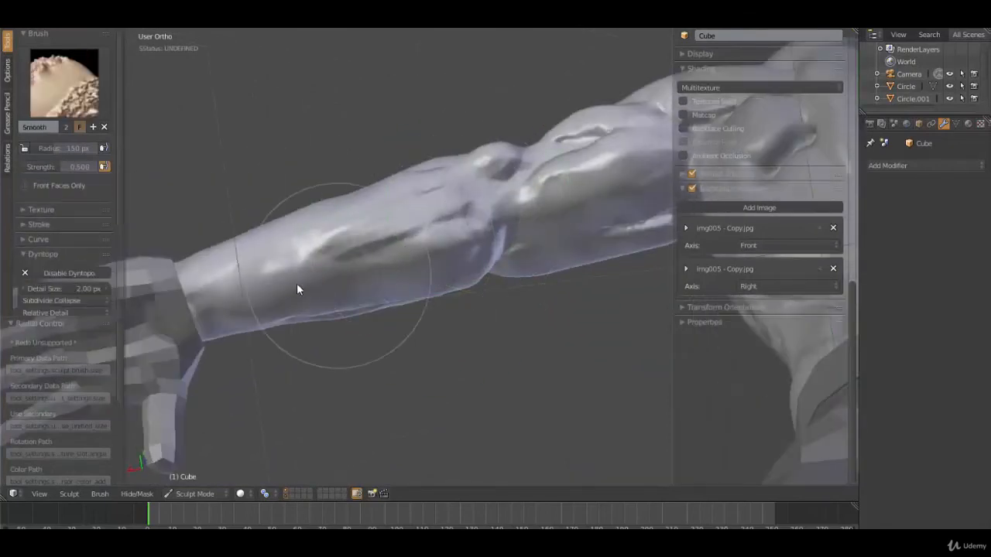
pyautogui.press('g')
# Step: Smooth the lower edge of the abdominal muscles just above the waist
pyautogui.moveTo(283, 303)
pyautogui.mouseDown(button='middle')
pyautogui.moveTo(413, 272)
pyautogui.moveTo(486, 228)
pyautogui.moveTo(458, 317)
pyautogui.moveTo(405, 299)
pyautogui.moveTo(579, 324)
pyautogui.moveTo(462, 285)
pyautogui.moveTo(322, 303)
pyautogui.moveTo(537, 195)
pyautogui.moveTo(411, 310)
pyautogui.moveTo(416, 249)
pyautogui.moveTo(388, 205)
pyautogui.moveTo(358, 234)
pyautogui.mouseUp(button='middle')
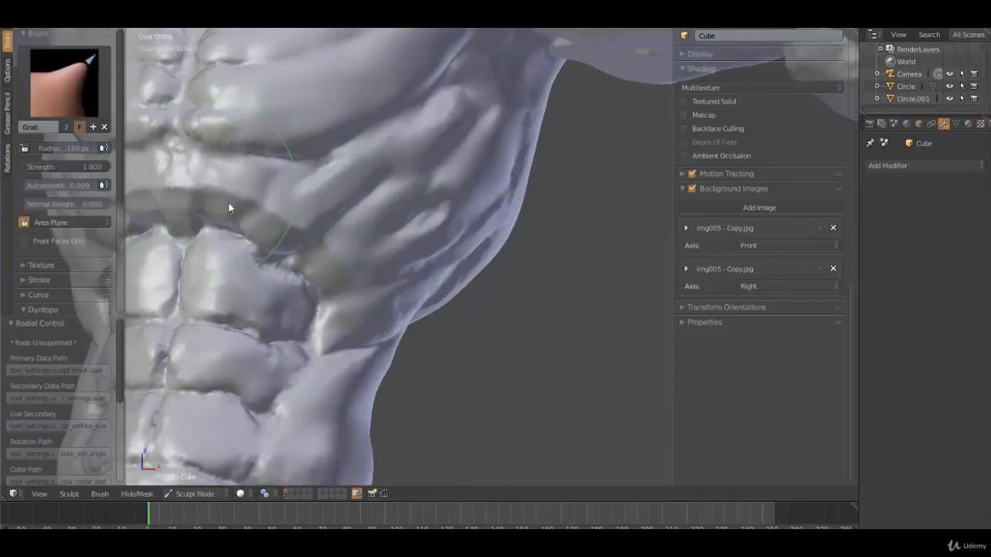
pyautogui.moveTo(317, 303); pyautogui.dragTo(372, 263, button='middle')
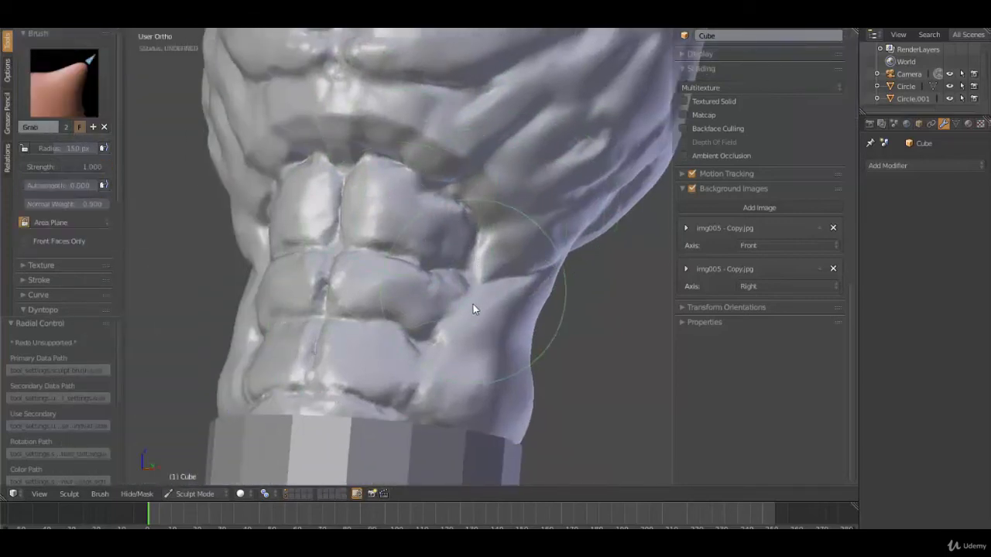
pyautogui.hotkey('shift', 's')
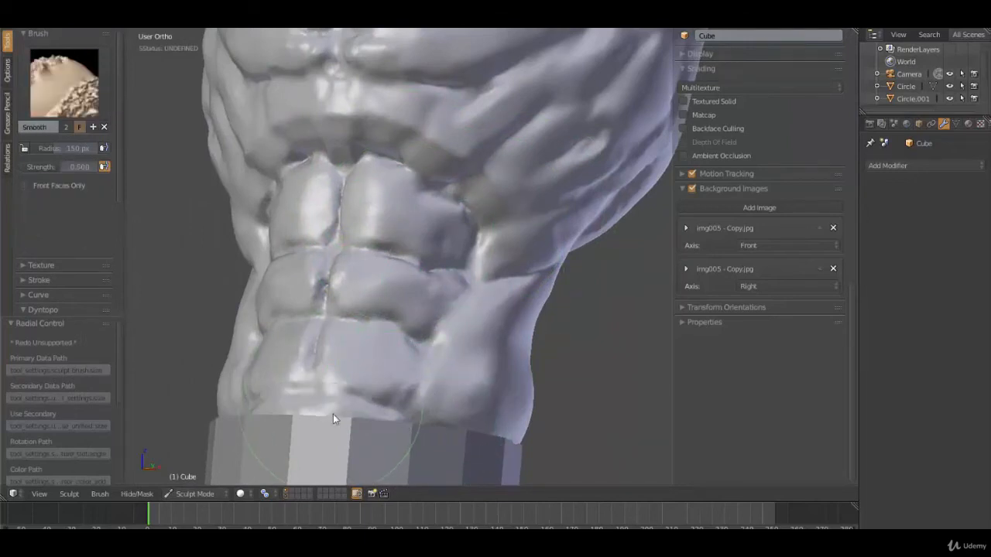
pyautogui.press('g')
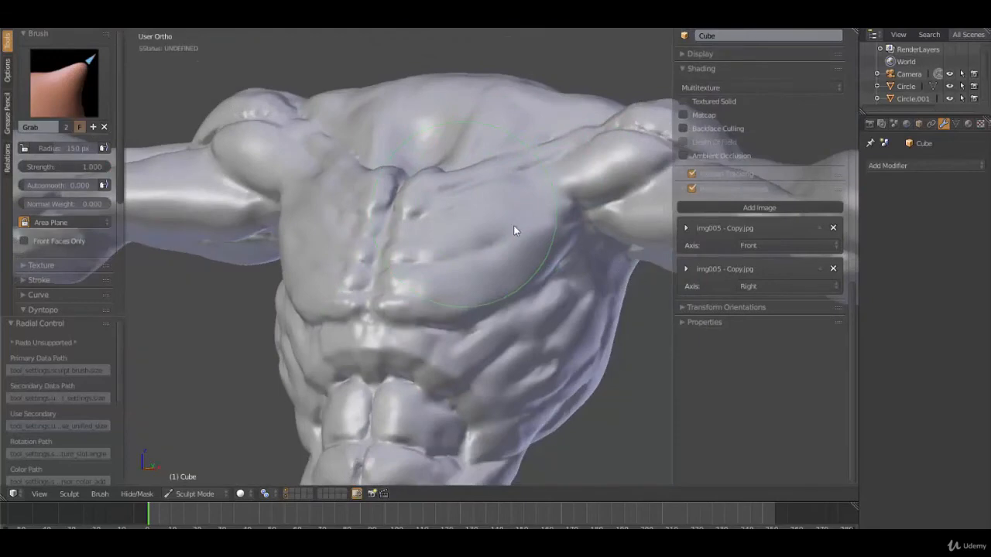
# Step: Smooth the bumpy top of the deltoid at the shoulder with the Smooth brush
pyautogui.moveTo(513, 226)
pyautogui.mouseDown(button='middle')
pyautogui.moveTo(563, 227)
pyautogui.moveTo(531, 231)
pyautogui.mouseUp(button='middle')
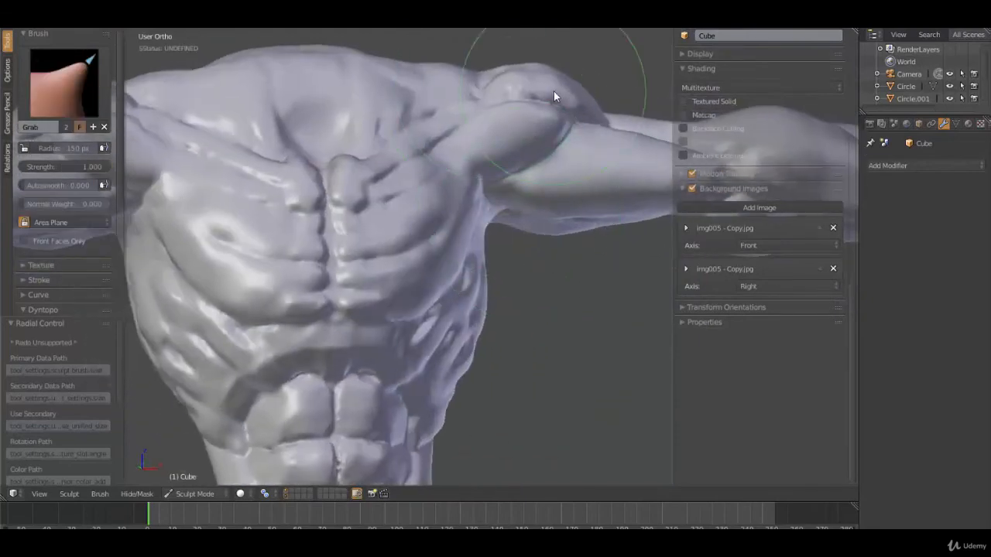
pyautogui.press('s')
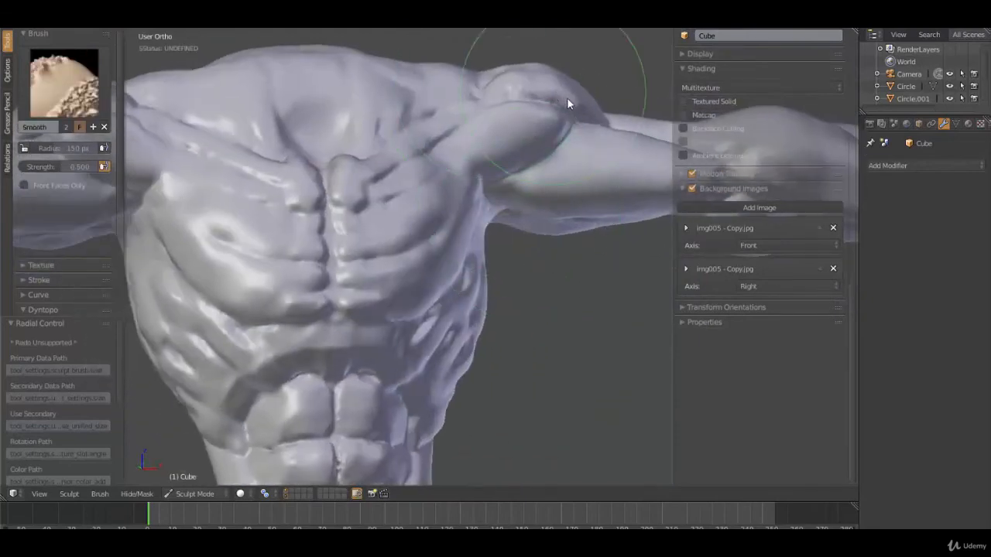
pyautogui.press('g')
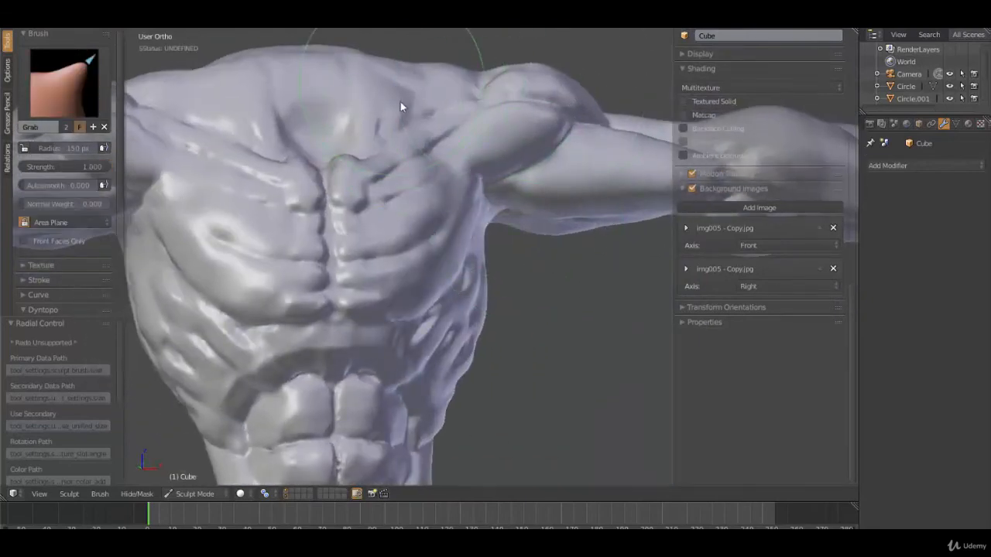
# Step: Soften the sharp muscle ridge on the underside of the upper arm near the armpit with the Smooth brush
pyautogui.scroll(-2, 453, 177)
pyautogui.keyDown('shift'); pyautogui.moveTo(479, 190); pyautogui.dragTo(346, 168, button='middle'); pyautogui.keyUp('shift')
pyautogui.moveTo(433, 165); pyautogui.dragTo(393, 114, button='middle')
pyautogui.scroll(4, 445, 356)
pyautogui.keyDown('shift'); pyautogui.moveTo(483, 476); pyautogui.dragTo(491, 369, button='middle'); pyautogui.keyUp('shift')
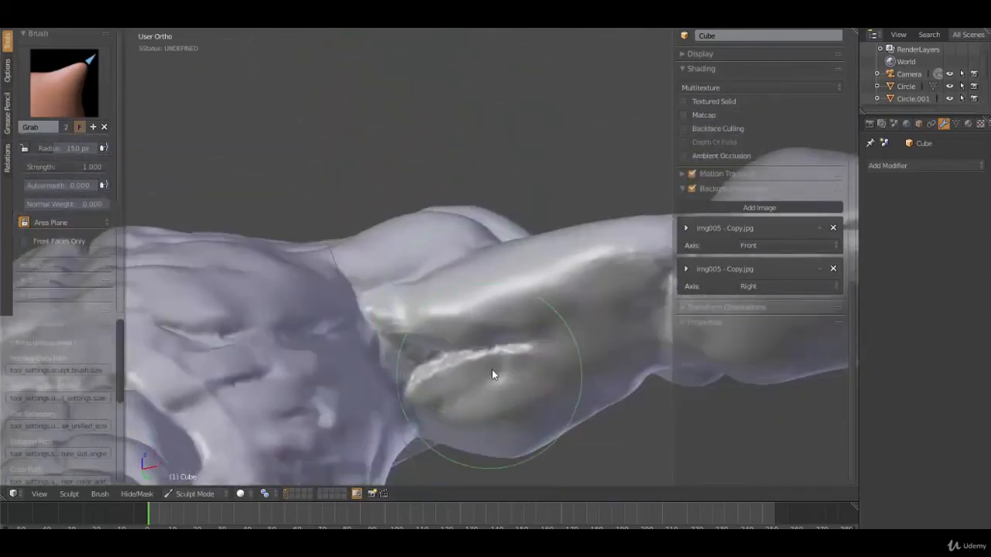
pyautogui.moveTo(499, 368)
pyautogui.keyDown('shift'); pyautogui.mouseDown()
pyautogui.moveTo(461, 368)
pyautogui.moveTo(456, 353)
pyautogui.mouseUp(); pyautogui.keyUp('shift')
pyautogui.moveTo(445, 349)
pyautogui.keyDown('shift'); pyautogui.mouseDown()
pyautogui.moveTo(416, 343)
pyautogui.moveTo(418, 352)
pyautogui.moveTo(488, 348)
pyautogui.mouseUp(); pyautogui.keyUp('shift')
# Step: Smooth the forearm muscle and the crease at the inner elbow with the Smooth brush at a 150 px radius
pyautogui.scroll(-2, 517, 327)
pyautogui.keyDown('shift'); pyautogui.moveTo(570, 276); pyautogui.dragTo(422, 272, button='middle'); pyautogui.keyUp('shift')
pyautogui.keyDown('shift'); pyautogui.moveTo(534, 231); pyautogui.dragTo(628, 223); pyautogui.keyUp('shift')
pyautogui.keyDown('shift'); pyautogui.moveTo(480, 233); pyautogui.dragTo(458, 282); pyautogui.keyUp('shift')
pyautogui.keyDown('shift'); pyautogui.moveTo(467, 262); pyautogui.dragTo(455, 326); pyautogui.keyUp('shift')
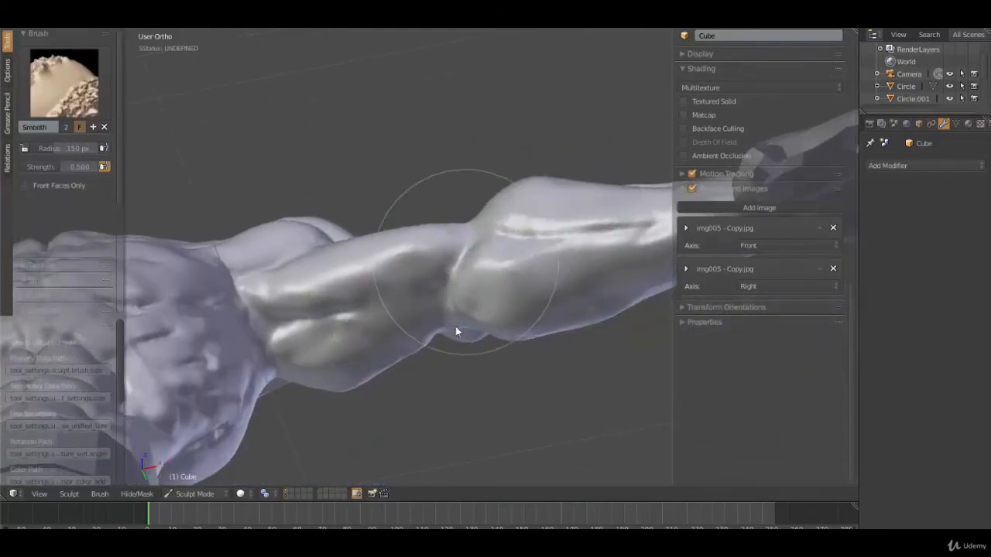
# Step: Inspect the sculpted torso and arms from the back, sides and front
pyautogui.scroll(-3, 464, 331)
pyautogui.moveTo(464, 331)
pyautogui.mouseDown(button='middle')
pyautogui.moveTo(365, 283)
pyautogui.moveTo(400, 343)
pyautogui.mouseUp(button='middle')
pyautogui.scroll(-1, 400, 343)
pyautogui.moveTo(401, 343)
pyautogui.mouseDown(button='middle')
pyautogui.moveTo(424, 358)
pyautogui.moveTo(390, 372)
pyautogui.moveTo(348, 366)
pyautogui.moveTo(425, 338)
pyautogui.moveTo(491, 338)
pyautogui.moveTo(299, 297)
pyautogui.moveTo(251, 300)
pyautogui.mouseUp(button='middle')
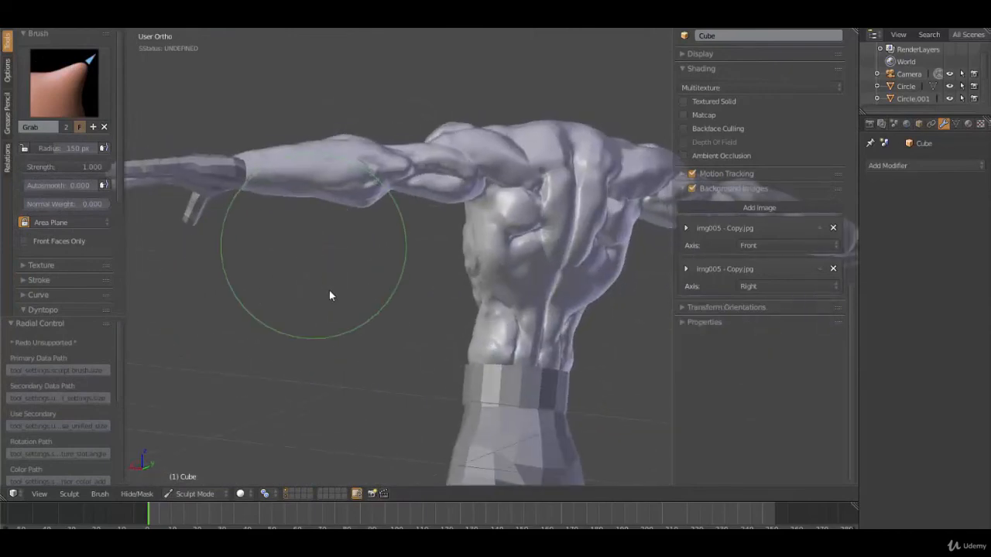
pyautogui.moveTo(329, 295)
pyautogui.mouseDown(button='middle')
pyautogui.moveTo(473, 309)
pyautogui.moveTo(567, 281)
pyautogui.moveTo(412, 302)
pyautogui.moveTo(529, 288)
pyautogui.mouseUp(button='middle')
pyautogui.scroll(3, 524, 271)
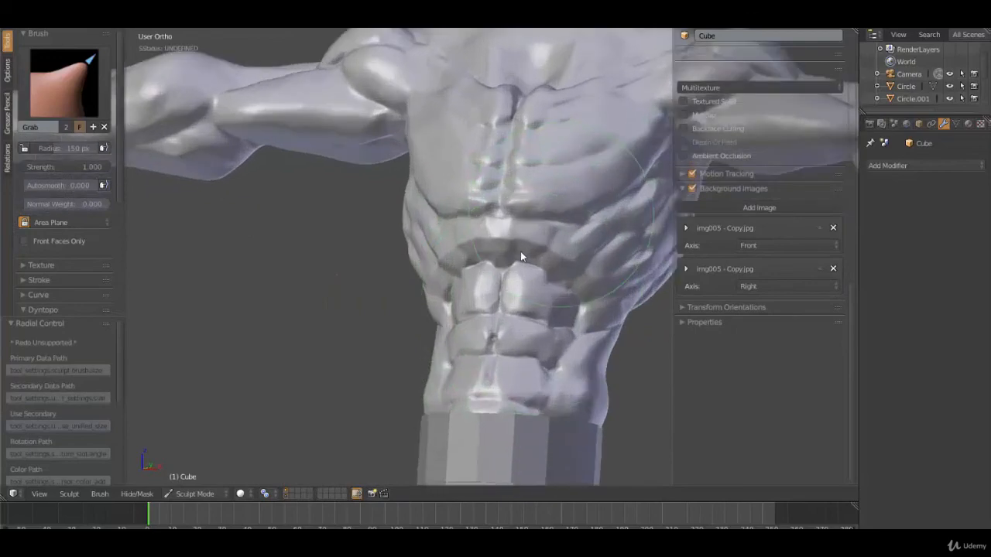
pyautogui.scroll(-3, 520, 251)
pyautogui.scroll(-1, 530, 304)
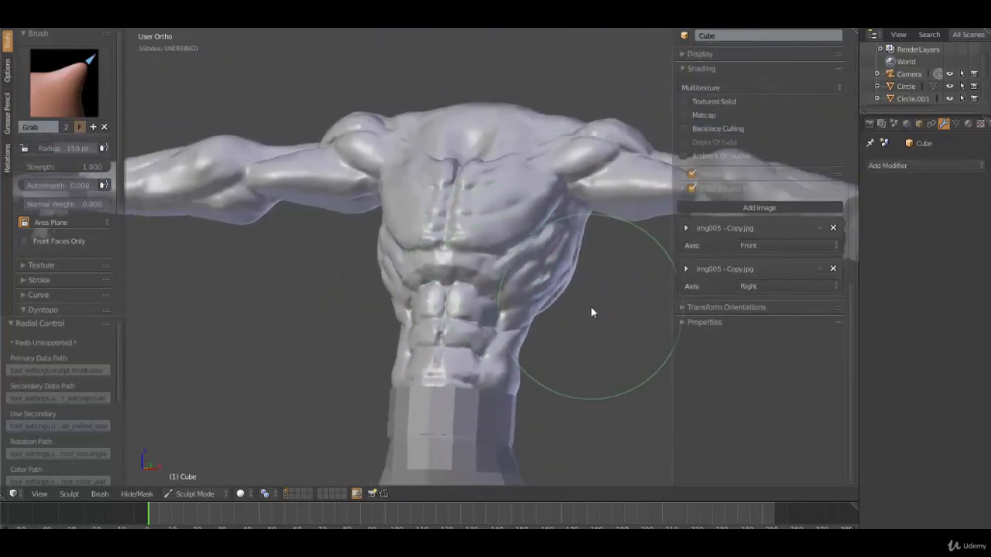
pyautogui.moveTo(591, 312)
pyautogui.mouseDown(button='middle')
pyautogui.moveTo(508, 320)
pyautogui.moveTo(350, 292)
pyautogui.moveTo(607, 299)
pyautogui.moveTo(607, 308)
pyautogui.mouseUp(button='middle')
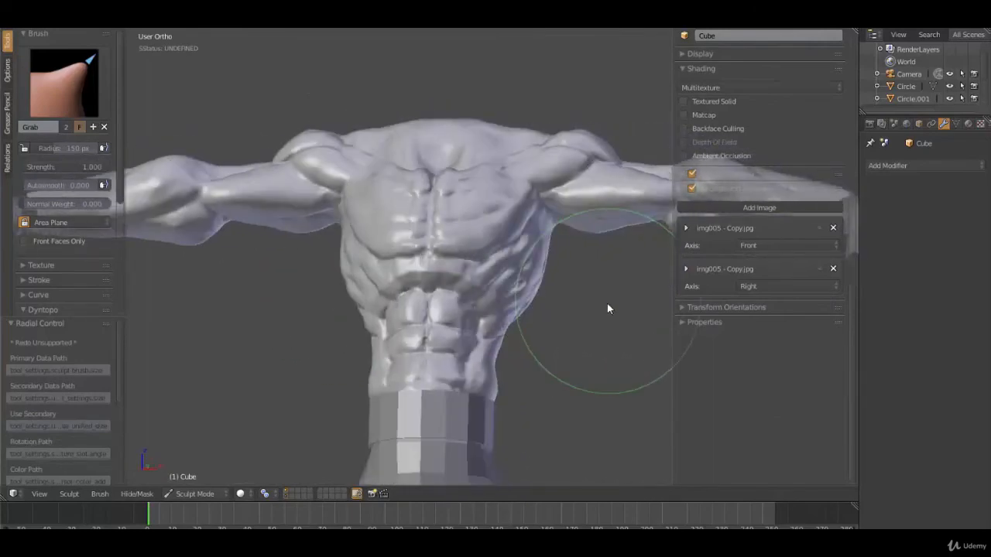
pyautogui.moveTo(521, 340); pyautogui.dragTo(497, 341, button='middle')
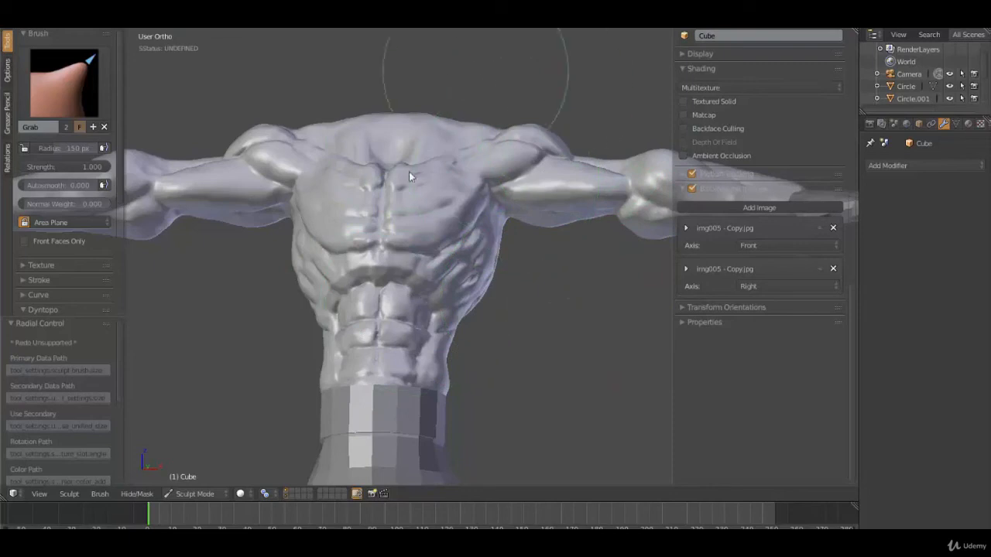
pyautogui.moveTo(524, 254); pyautogui.dragTo(491, 249, button='middle')
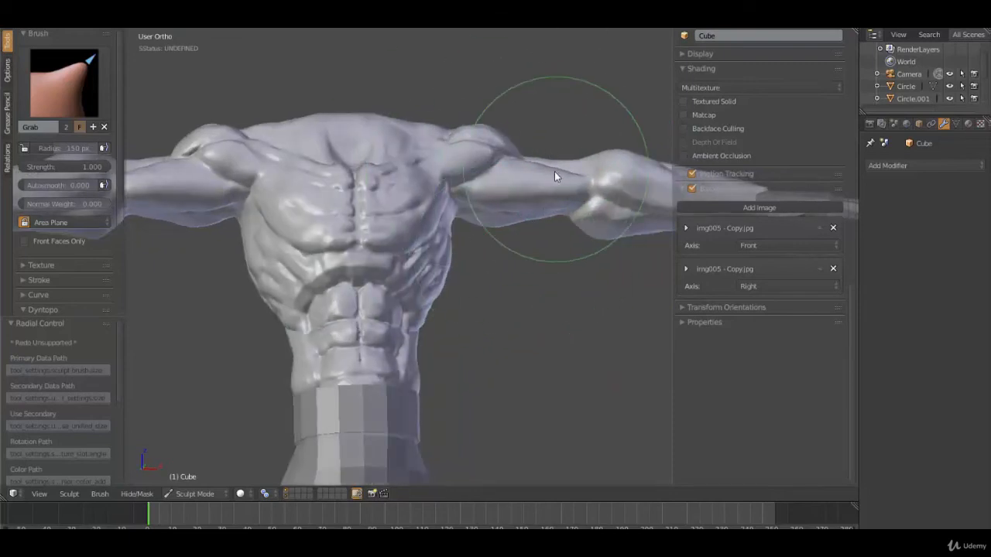
pyautogui.moveTo(522, 200); pyautogui.dragTo(550, 206, button='middle')
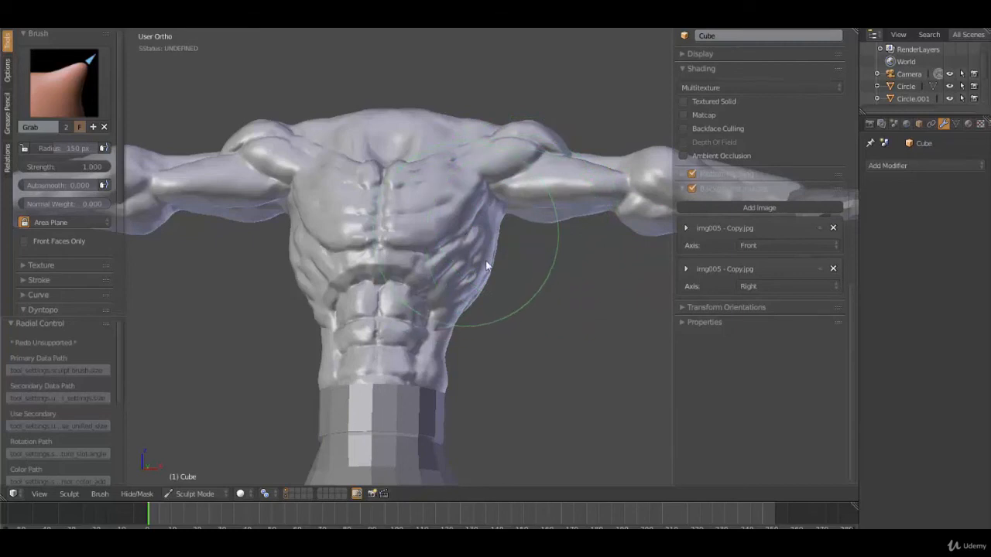
# Step: Switch the body mesh to Edit Mode and examine its triangle density around the elbow
pyautogui.press('Tab')
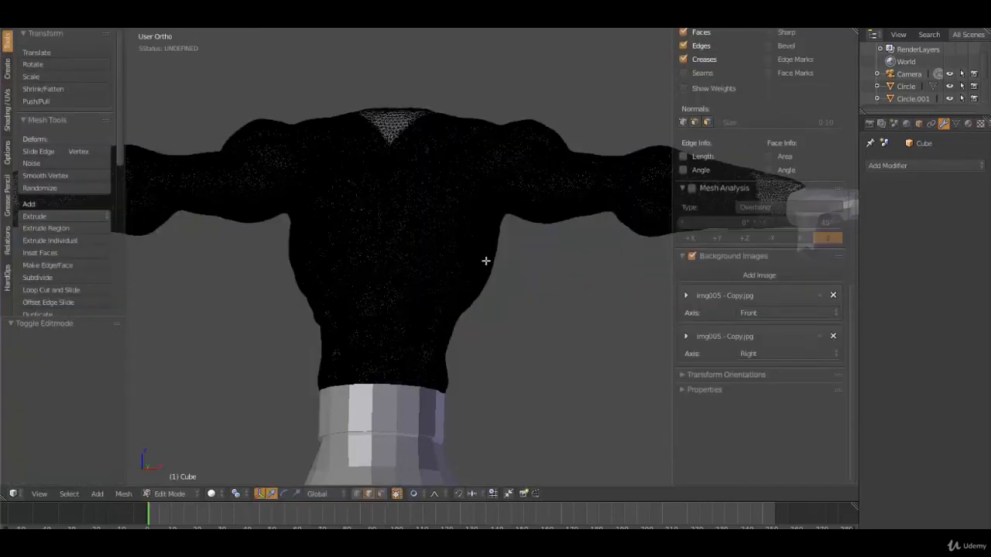
pyautogui.moveTo(525, 304); pyautogui.dragTo(358, 306, button='middle')
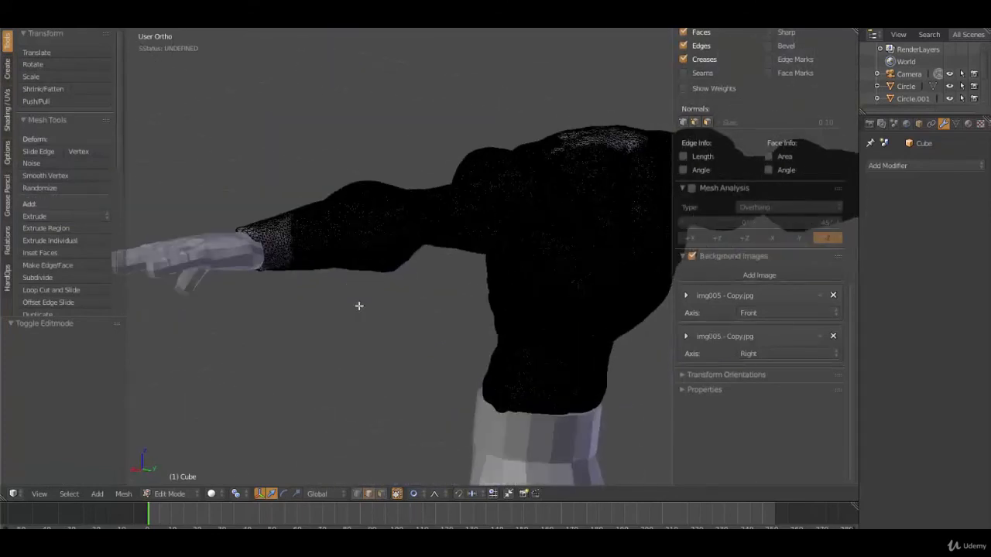
pyautogui.scroll(7, 404, 325)
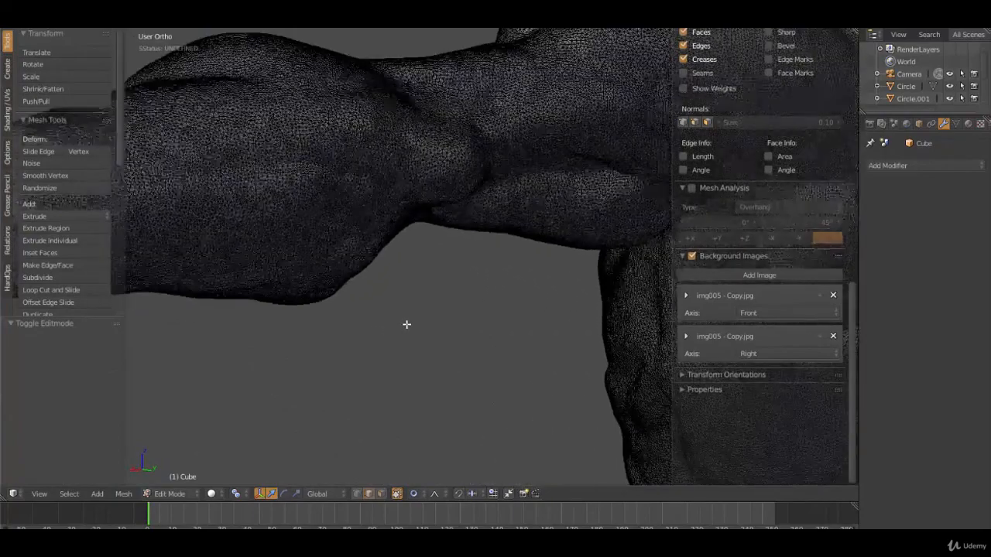
pyautogui.scroll(2, 406, 324)
pyautogui.scroll(3, 427, 277)
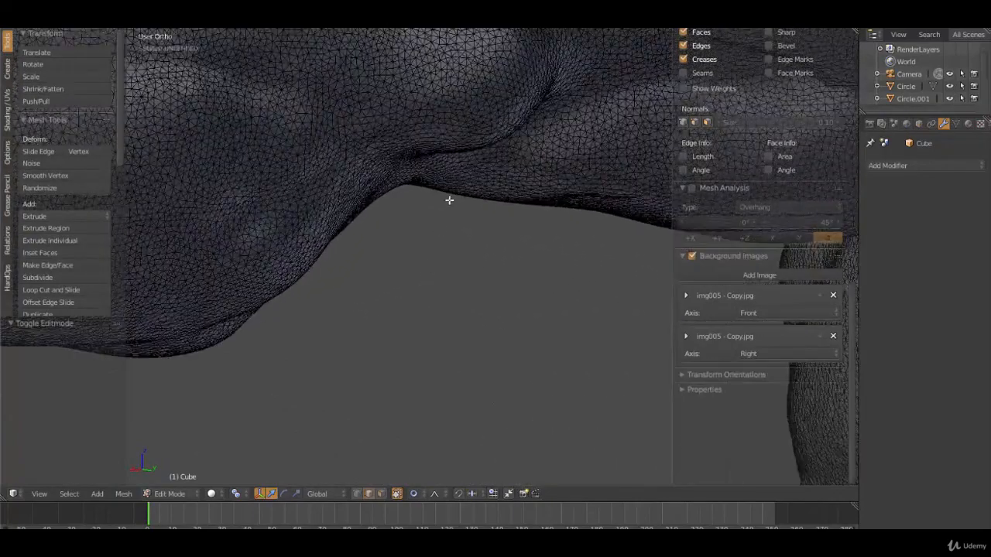
pyautogui.keyDown('shift'); pyautogui.moveTo(445, 217); pyautogui.dragTo(434, 397, button='middle'); pyautogui.keyUp('shift')
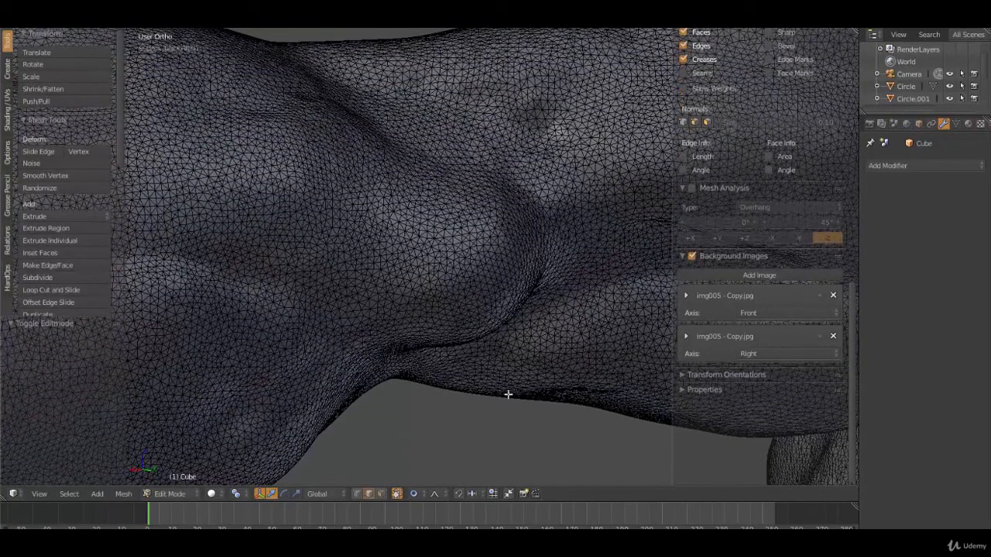
# Step: Examine the mesh density across the whole arm and torso in Edit Mode, compared with the low-poly hands and waist
pyautogui.scroll(-8, 463, 279)
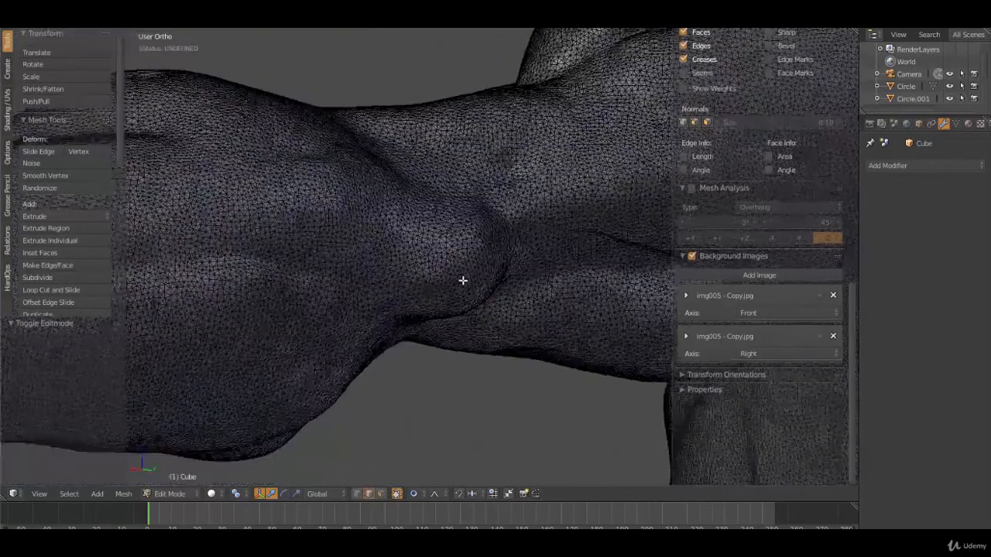
pyautogui.scroll(-8, 456, 290)
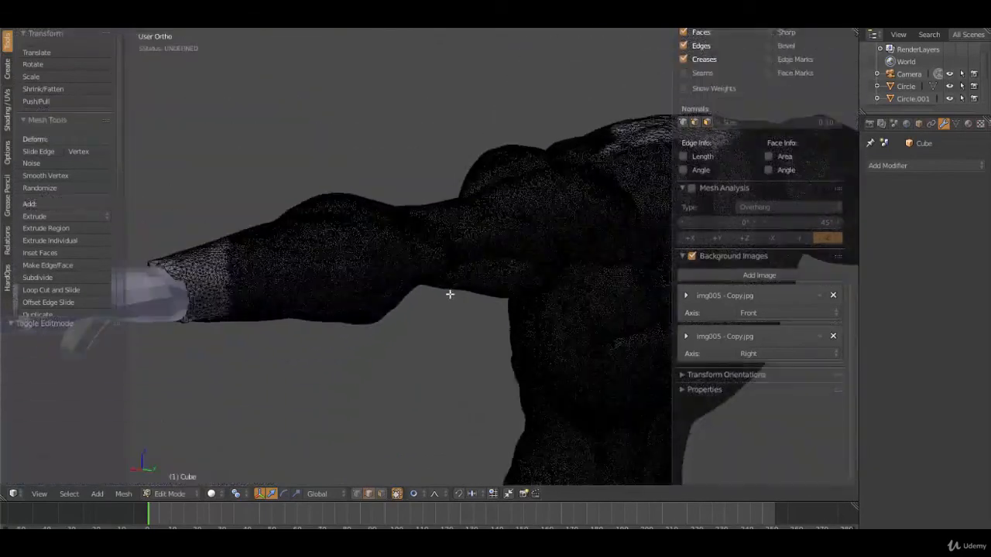
pyautogui.moveTo(444, 317); pyautogui.dragTo(587, 297, button='middle')
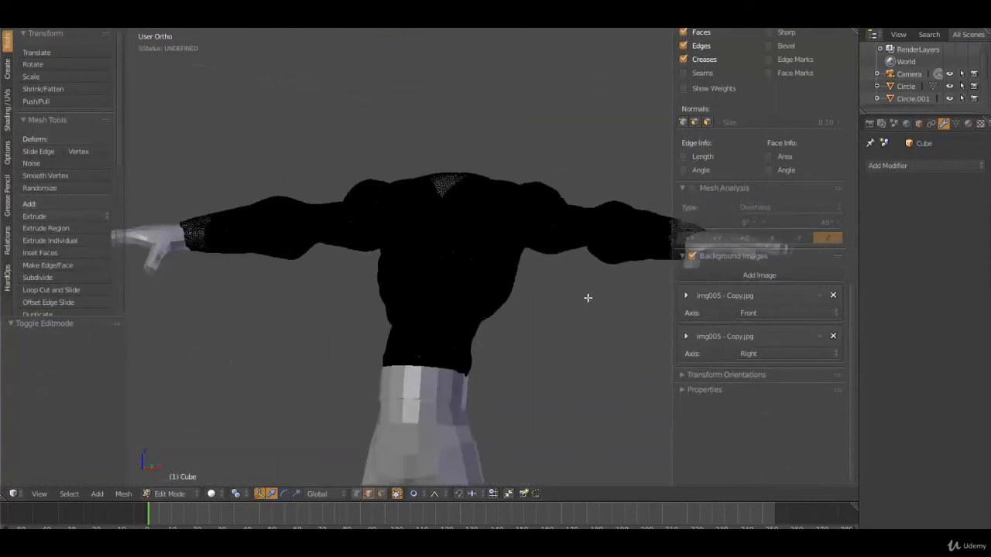
# Step: Return the body to Sculpt Mode and bring the full Dyntopo settings into view
pyautogui.press('Tab')
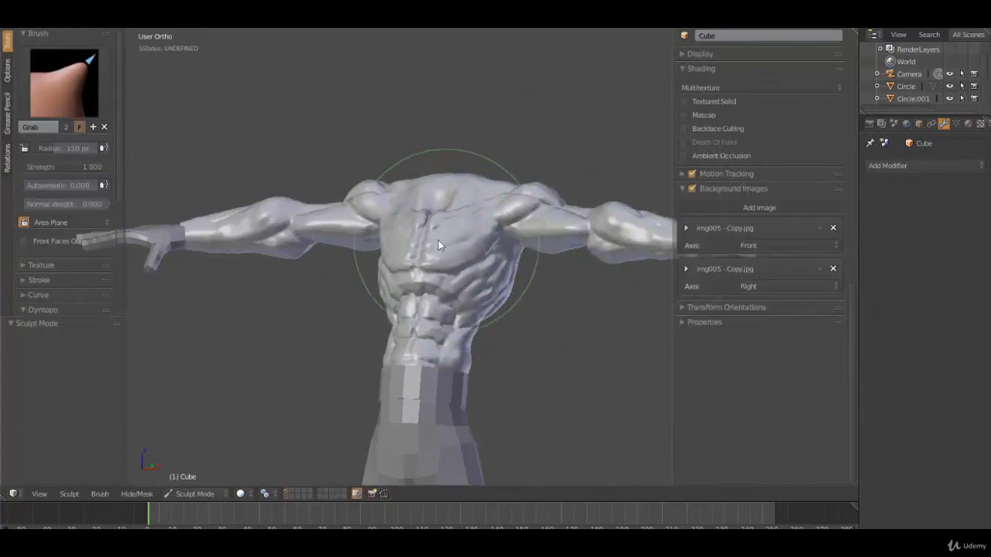
pyautogui.click(41, 309)
pyautogui.scroll(-3, 51, 295)
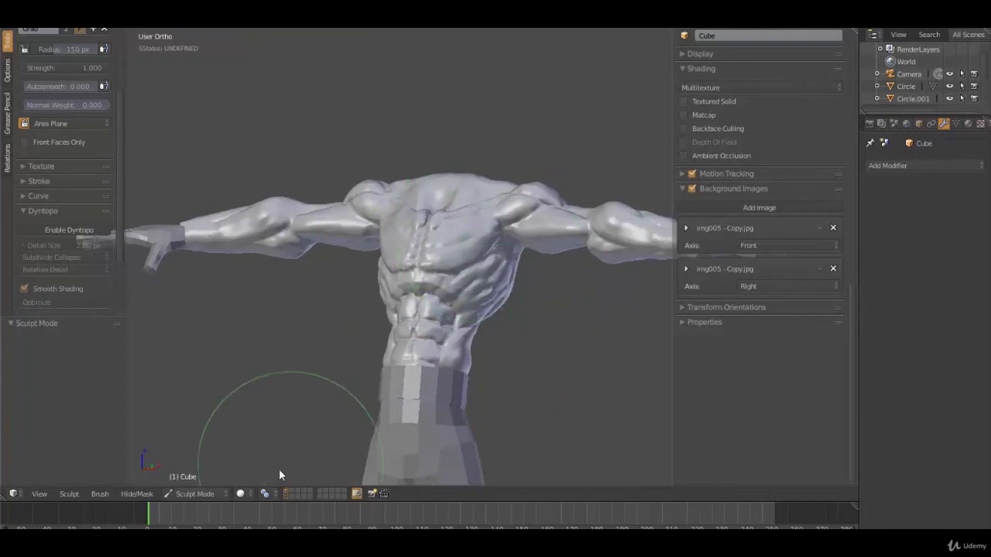
# Step: Switch the body to Object Mode and inspect the sculpted torso and arms from the front
pyautogui.click(221, 495)
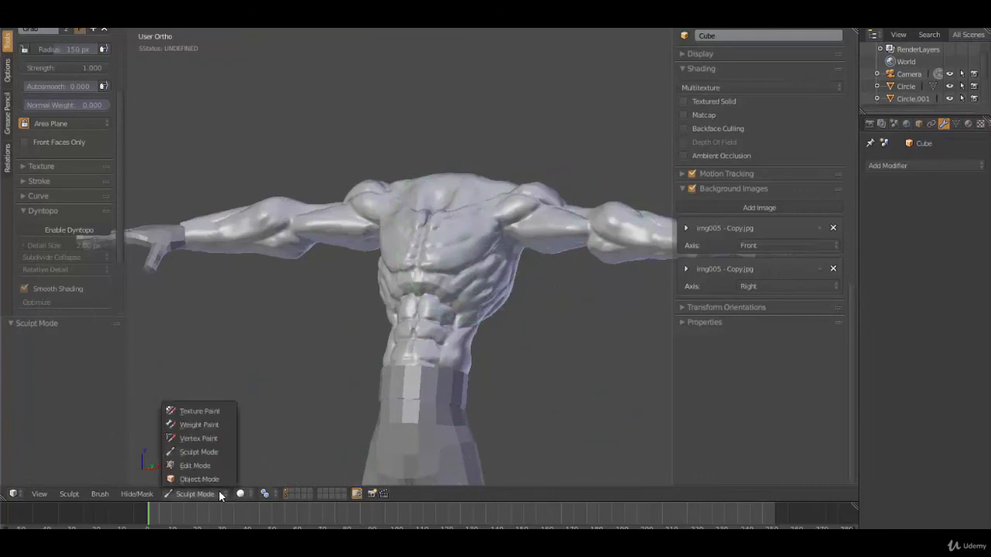
pyautogui.click(199, 479)
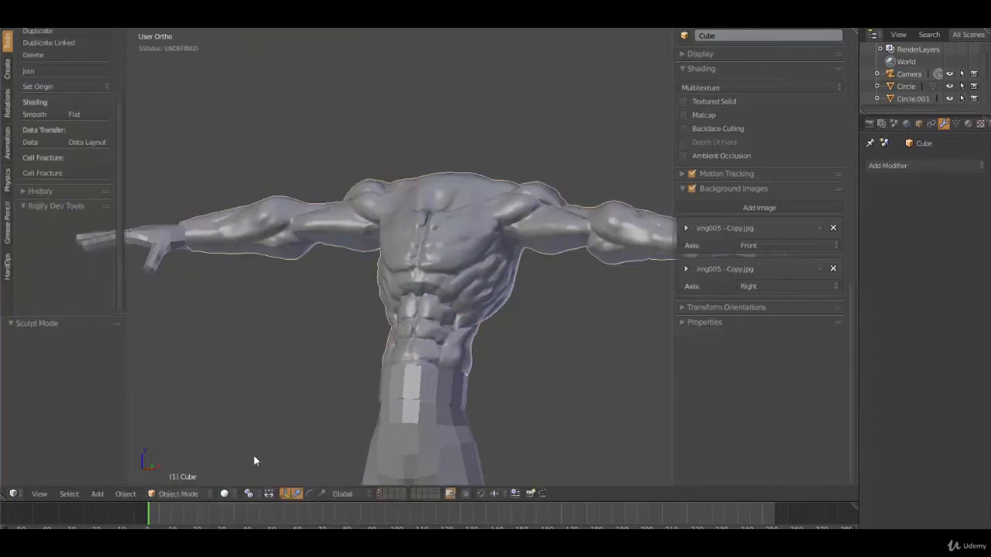
pyautogui.moveTo(410, 286)
pyautogui.mouseDown(button='middle')
pyautogui.moveTo(484, 292)
pyautogui.moveTo(432, 289)
pyautogui.mouseUp(button='middle')
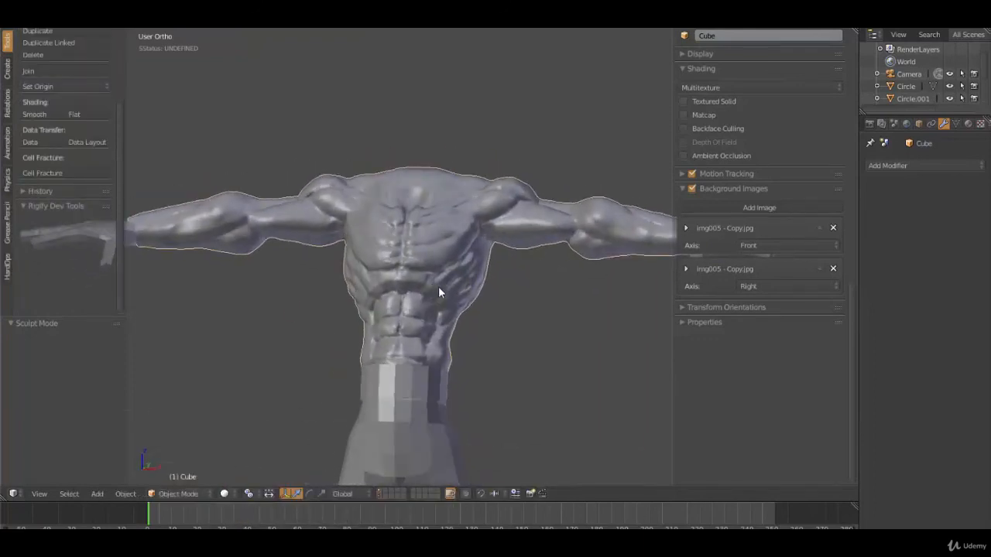
pyautogui.scroll(-5, 438, 287)
pyautogui.scroll(6, 448, 286)
pyautogui.moveTo(535, 293)
pyautogui.mouseDown(button='middle')
pyautogui.moveTo(315, 274)
pyautogui.moveTo(426, 268)
pyautogui.moveTo(536, 282)
pyautogui.moveTo(480, 289)
pyautogui.mouseUp(button='middle')
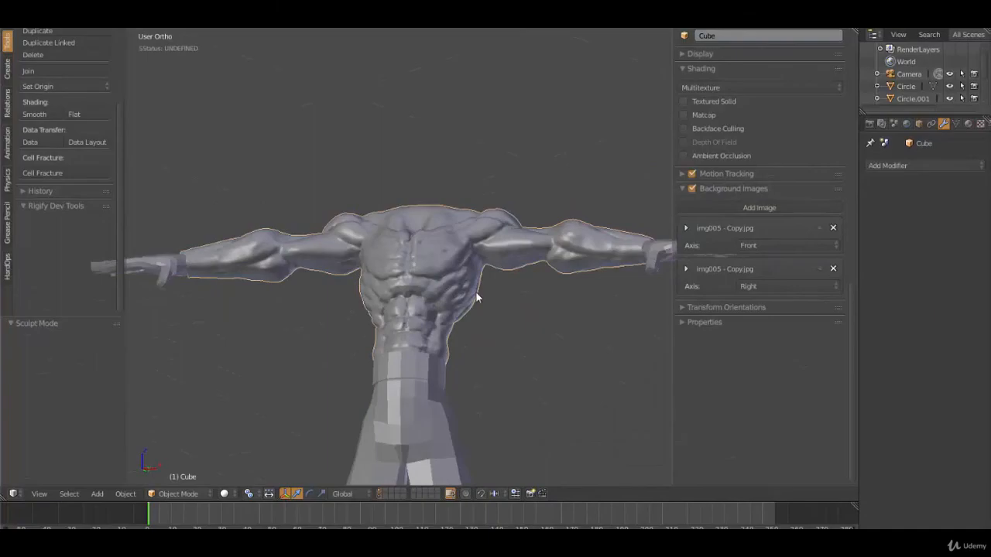